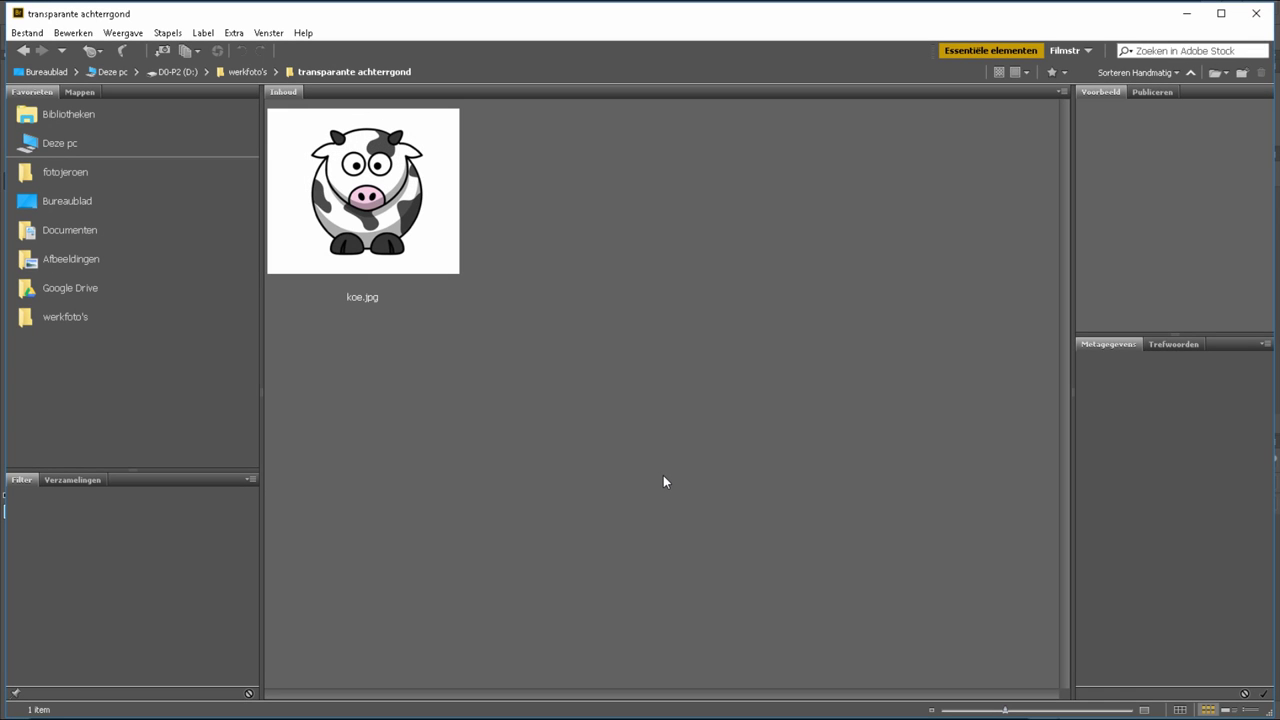
# Bring up the Openen met program choices for koe.jpg in the Bridge content panel
pyautogui.rightClick(365, 184)
pyautogui.moveTo(470, 210)
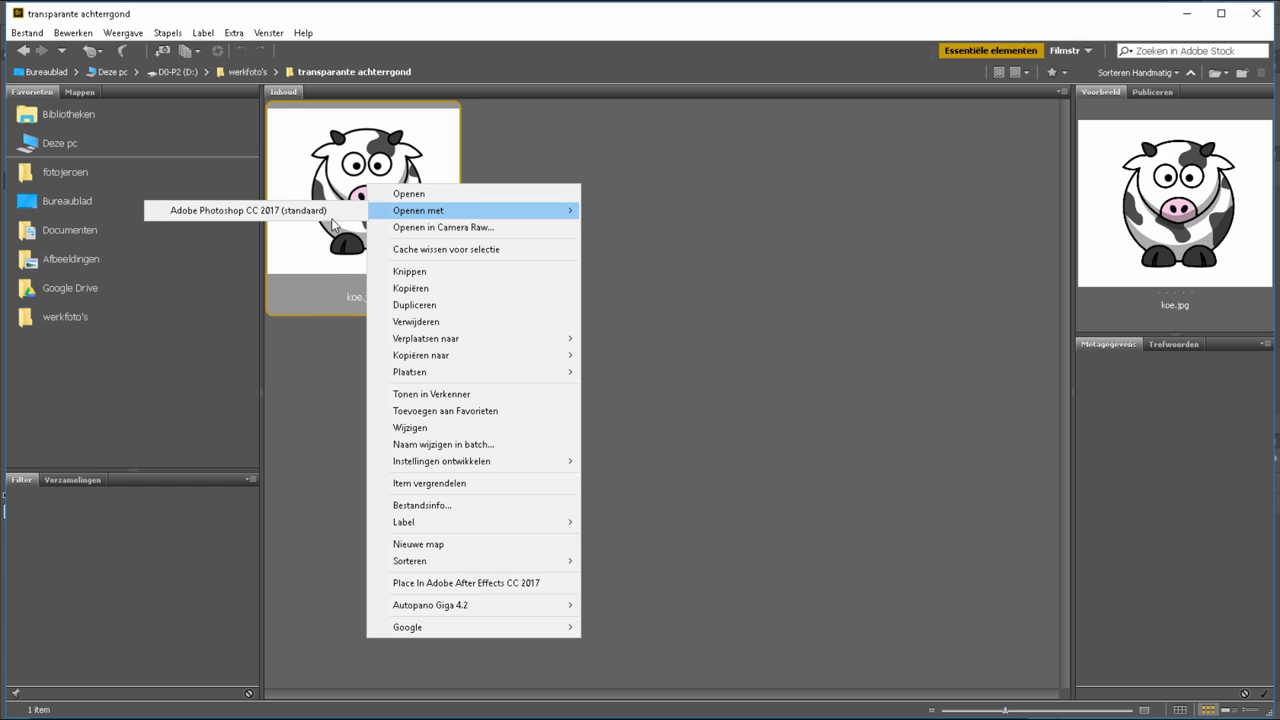
# Open koe.jpg in Photoshop CC 2017 and switch to the Toverstaf (magic wand) tool
pyautogui.click(325, 209)
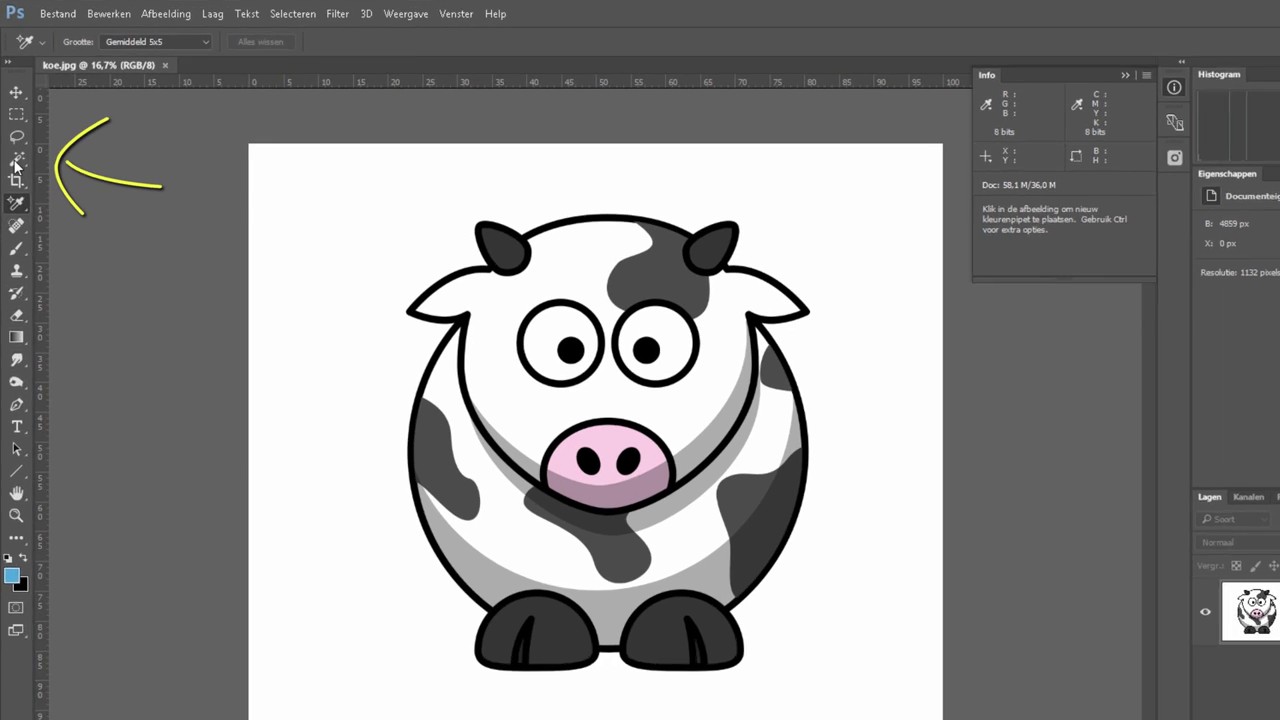
pyautogui.click(16, 160)
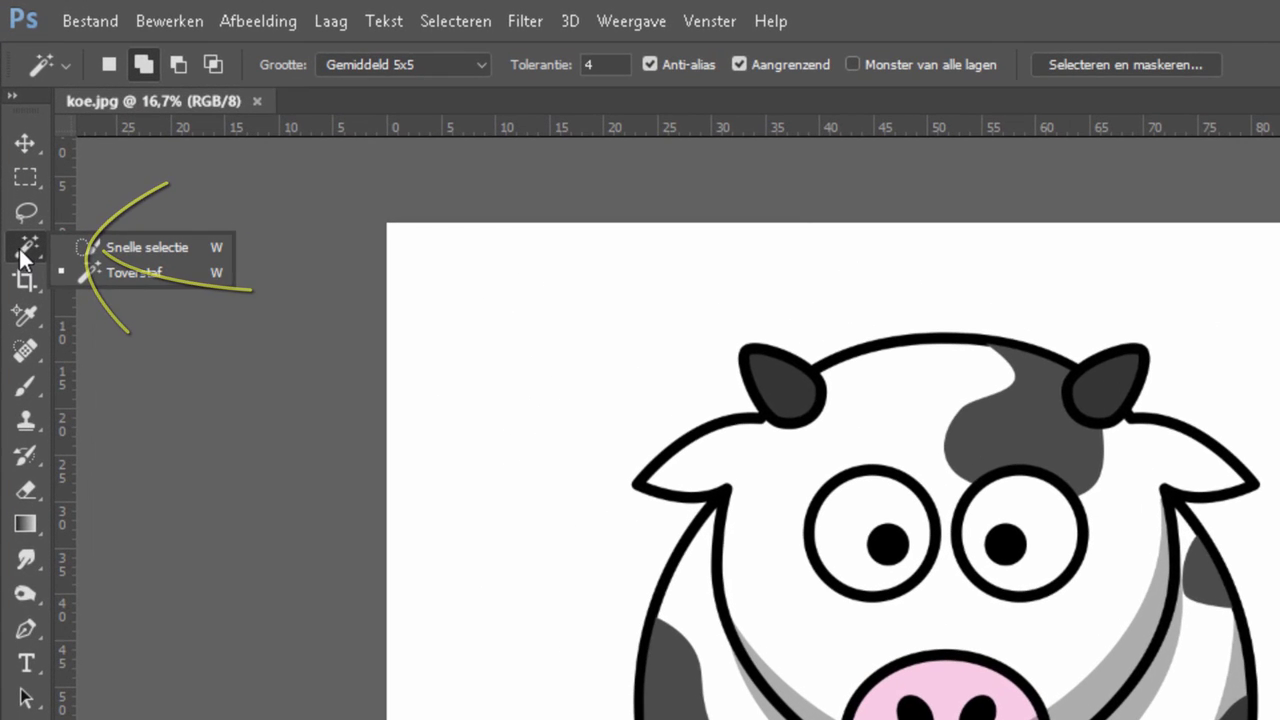
pyautogui.click(152, 271)
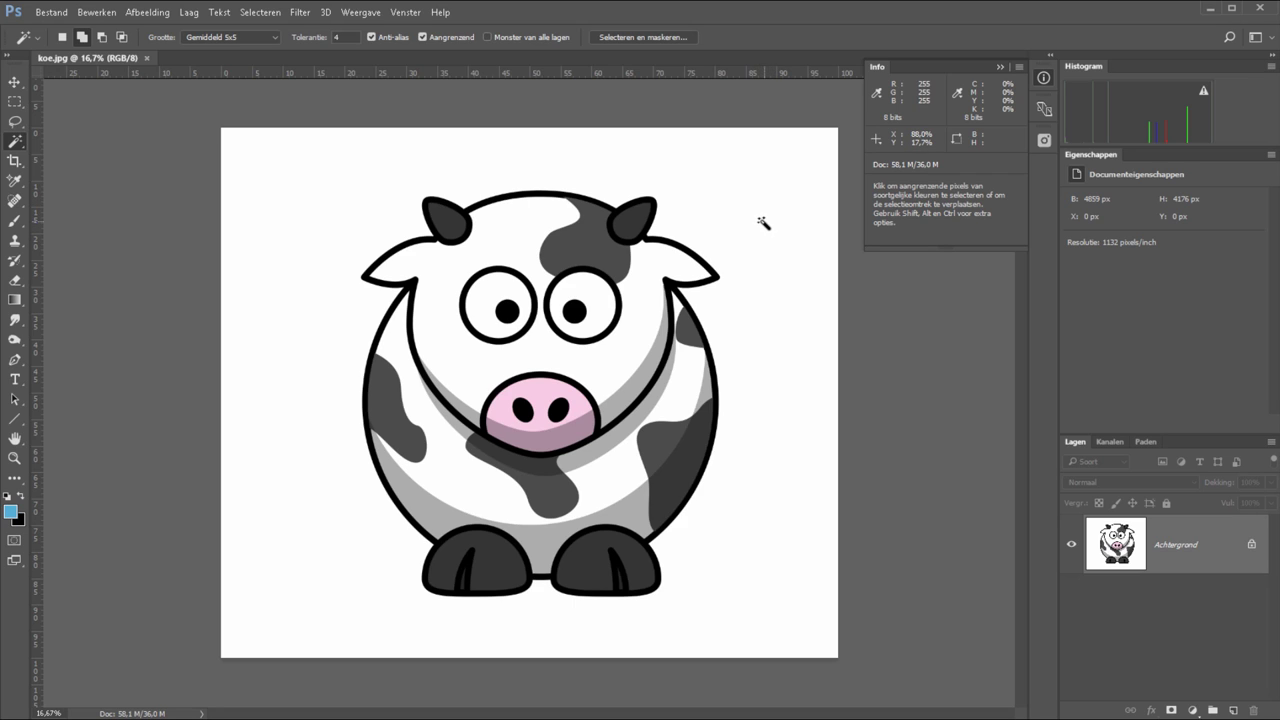
# Select the white background with the Toverstaf and fill it with 50% grijs
pyautogui.click(760, 223)
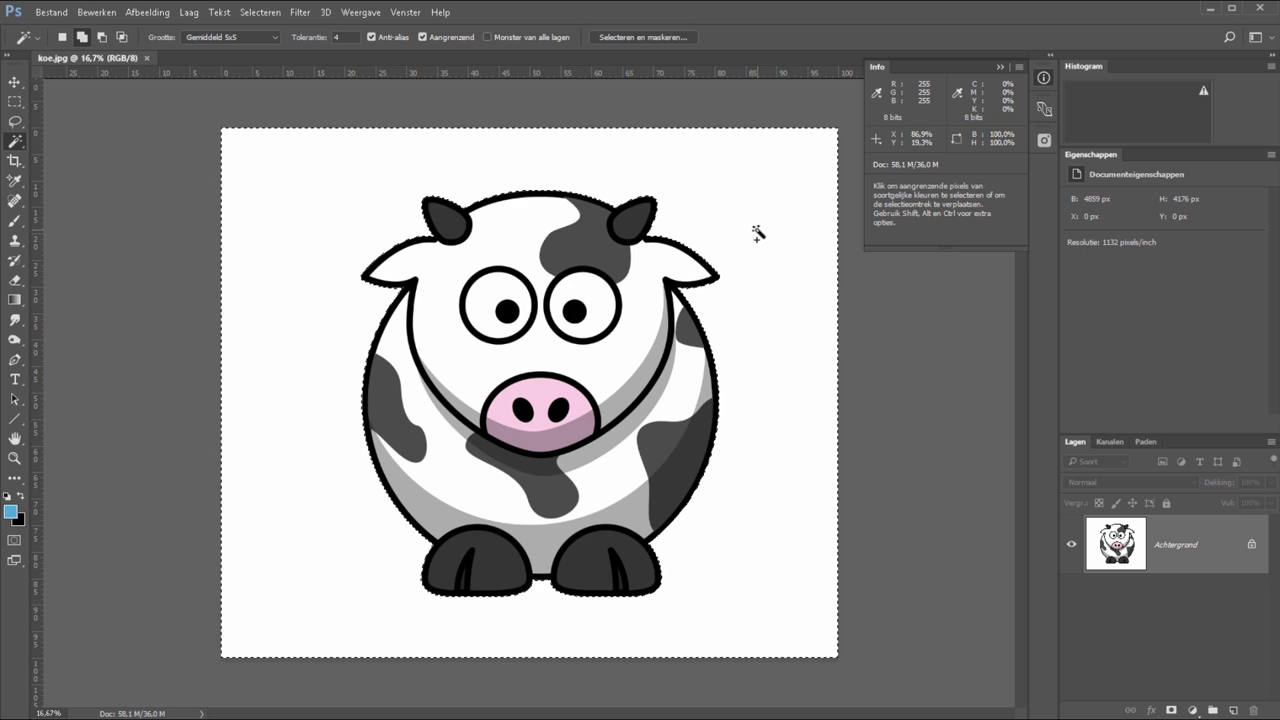
pyautogui.hotkey('shift', 'F5')
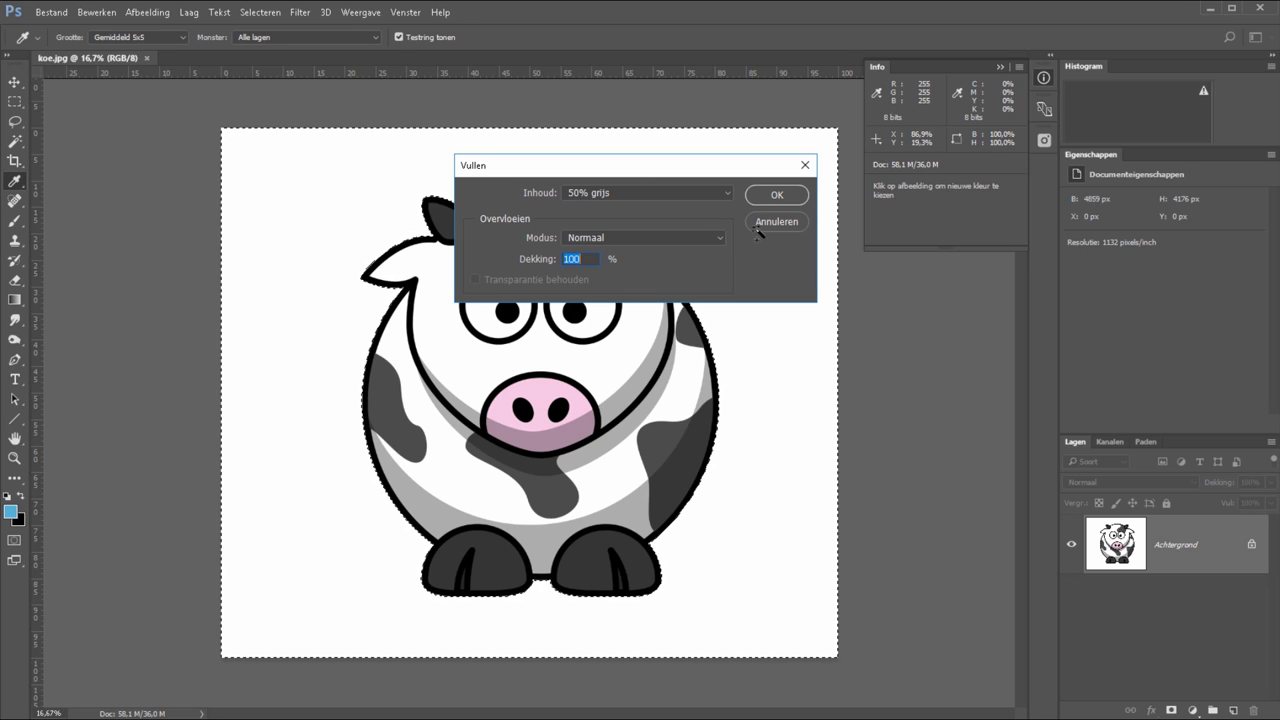
pyautogui.press('Return')
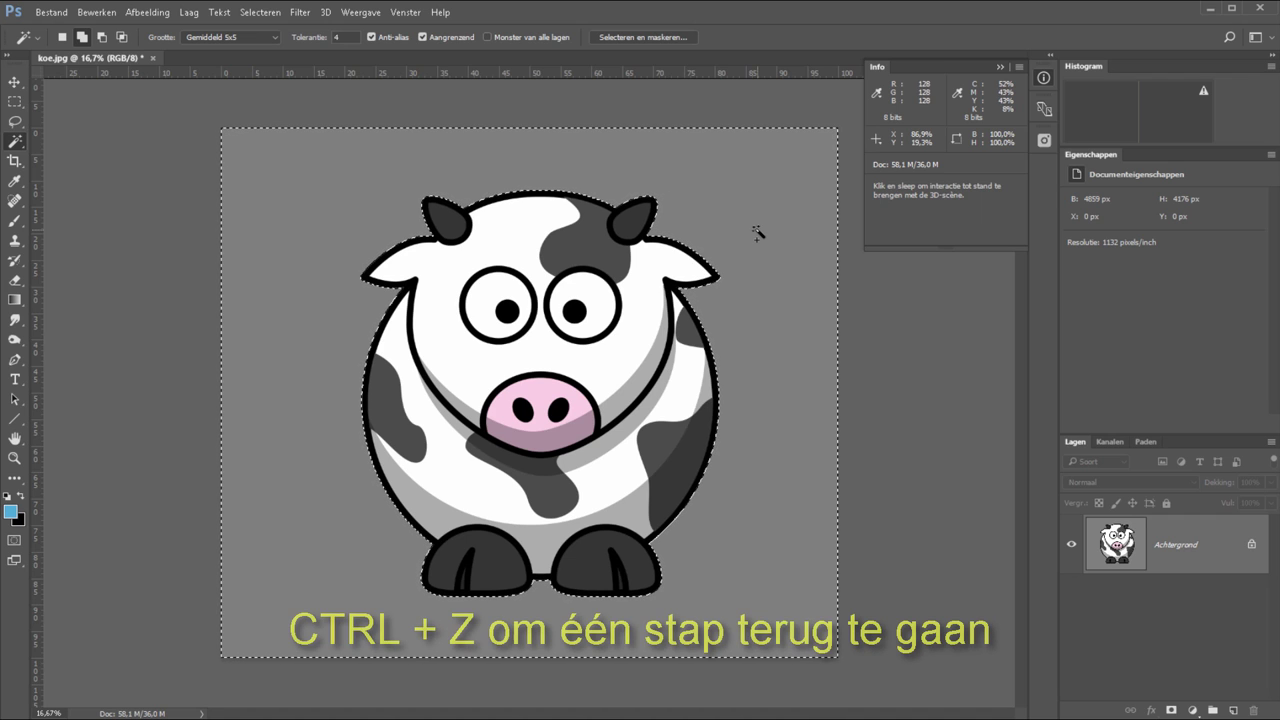
# Undo the grey fill, unlock Achtergrond as Laag 0, delete the white background and deselect
pyautogui.hotkey('ctrl', 'z')
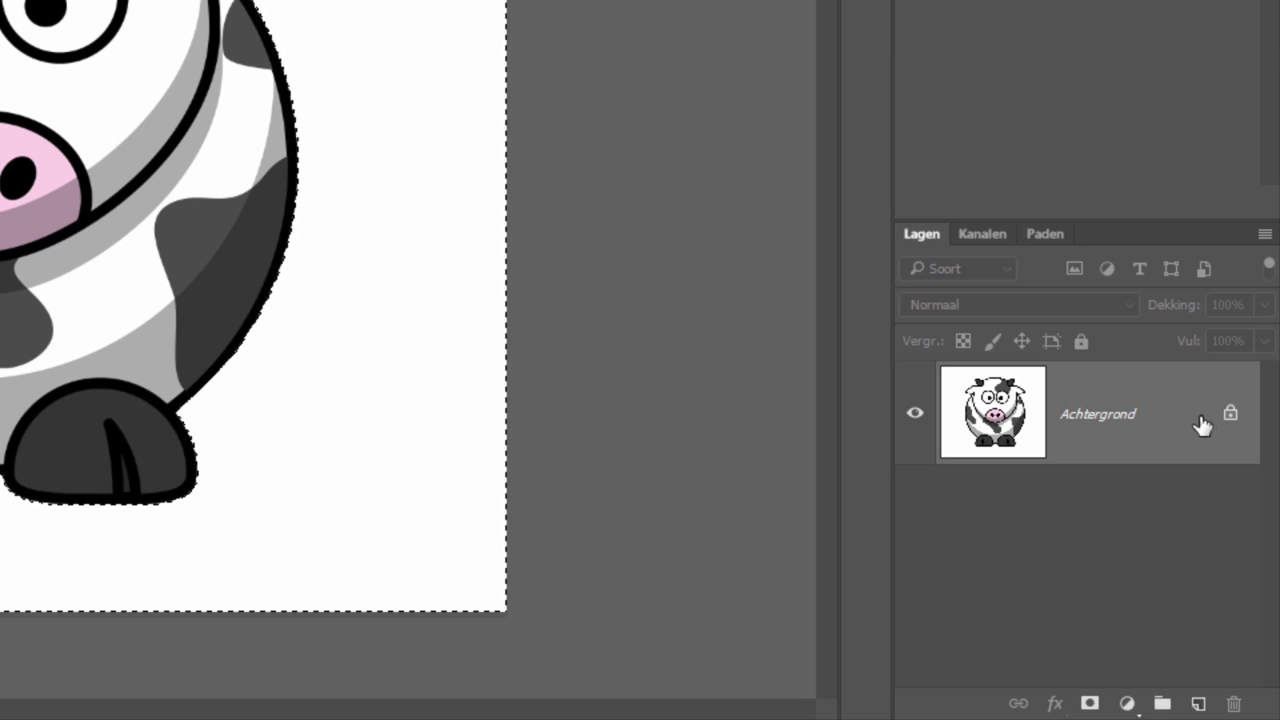
pyautogui.click(1231, 414)
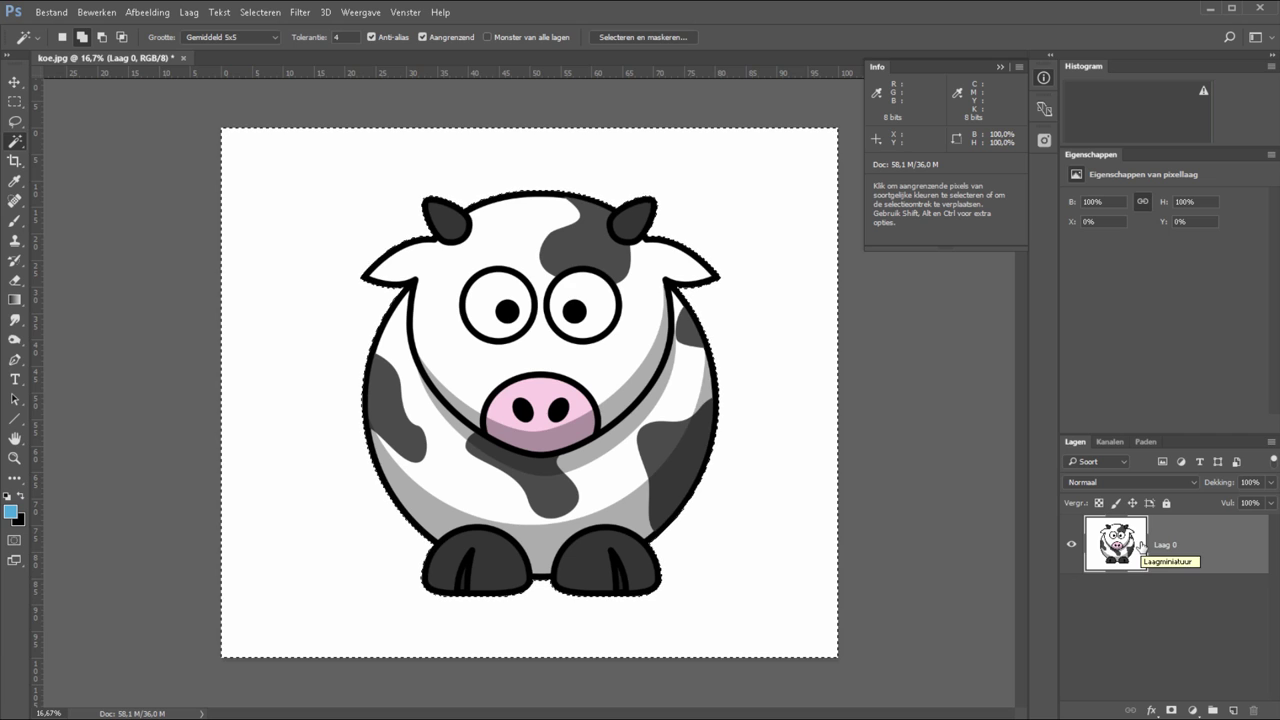
pyautogui.press('Delete')
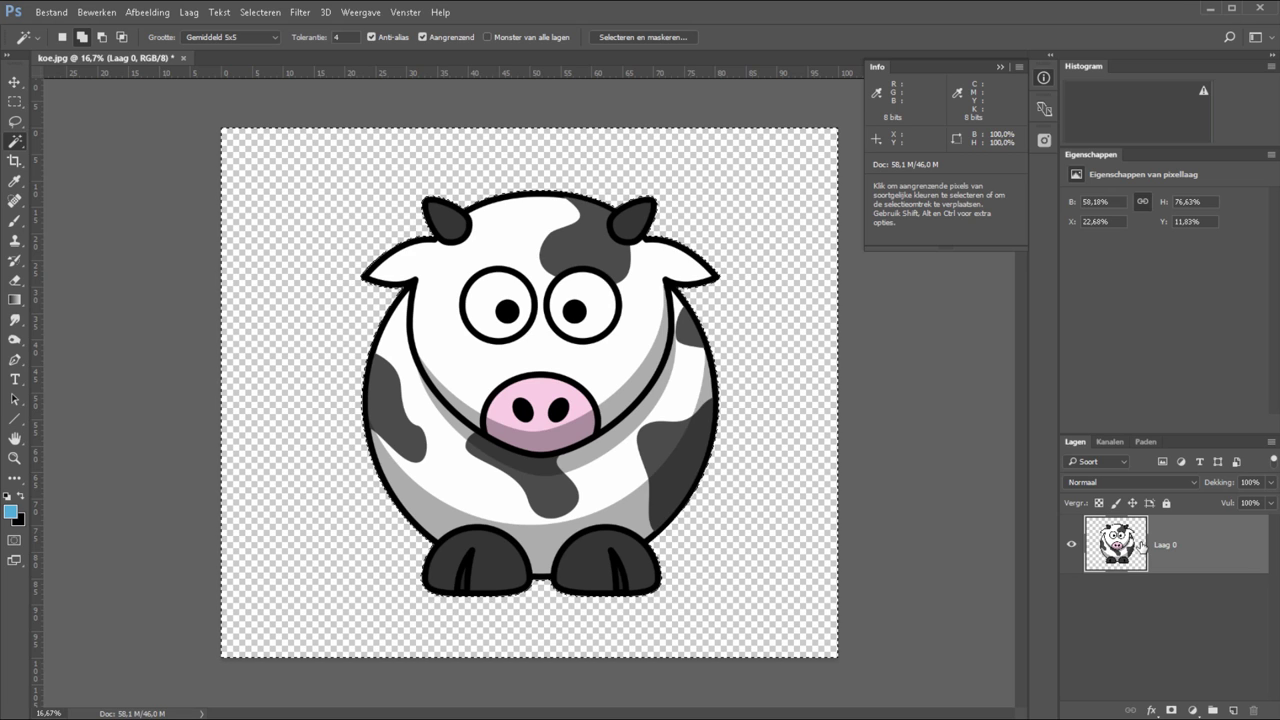
pyautogui.press('ctrl')
pyautogui.hotkey('ctrl', 'd')
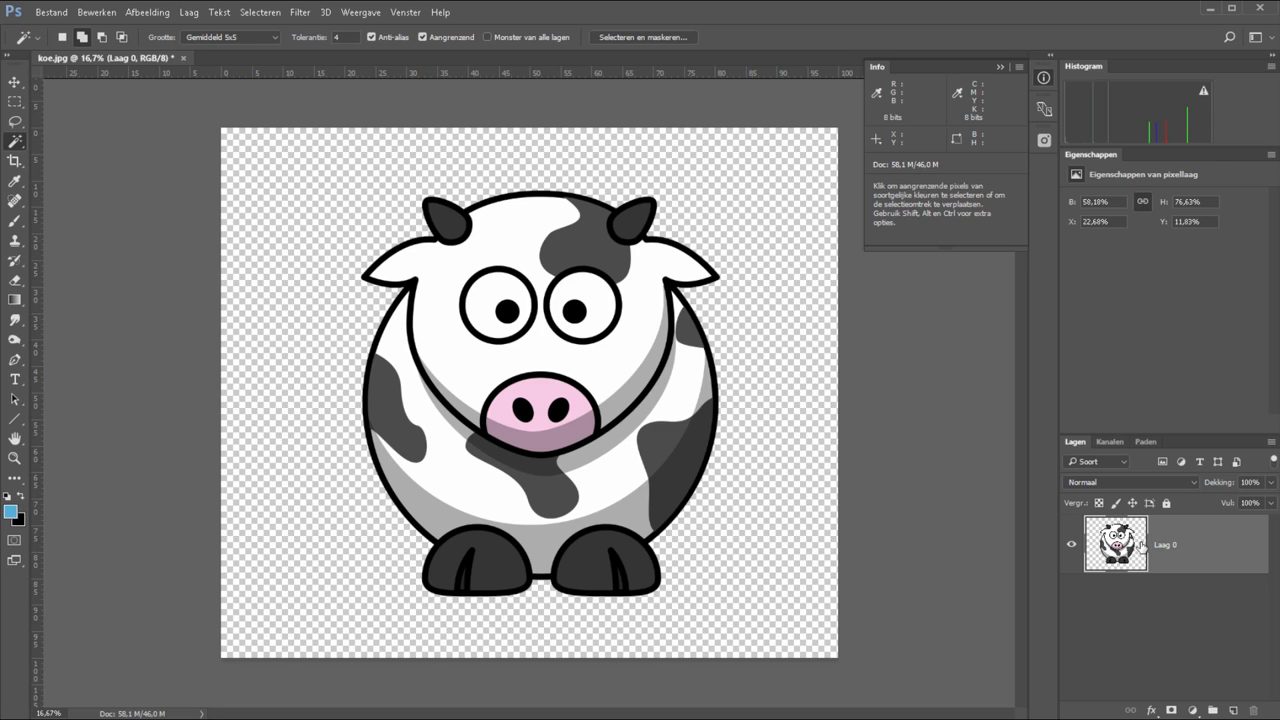
# Save a JPEG copy named koe-2.jpg, accepting quality 12 in JPEG-opties
pyautogui.click(50, 13)
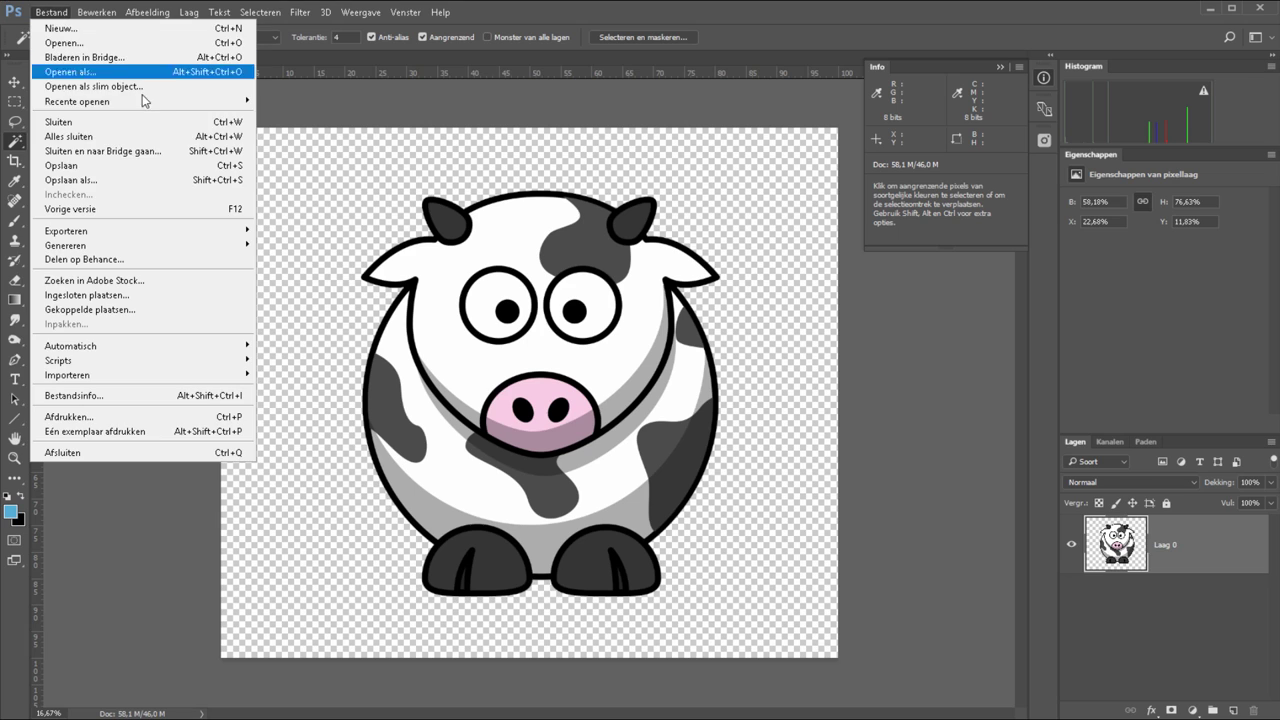
pyautogui.click(200, 181)
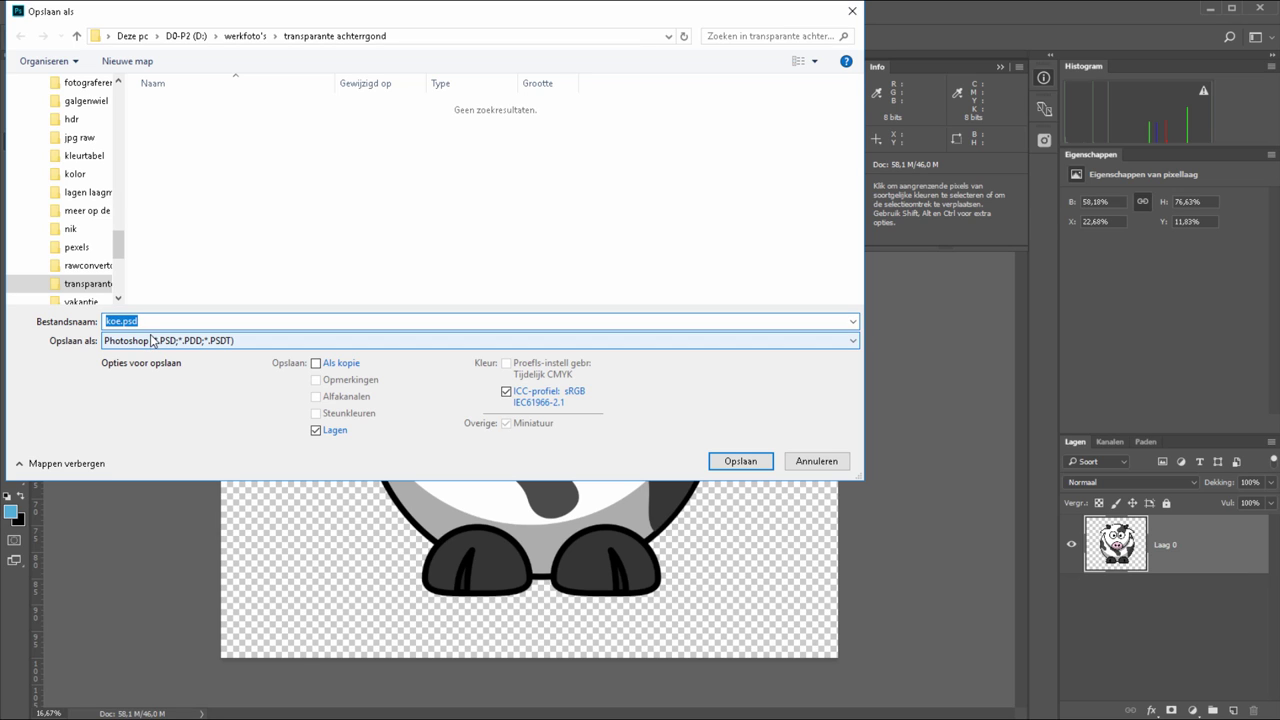
pyautogui.click(165, 344)
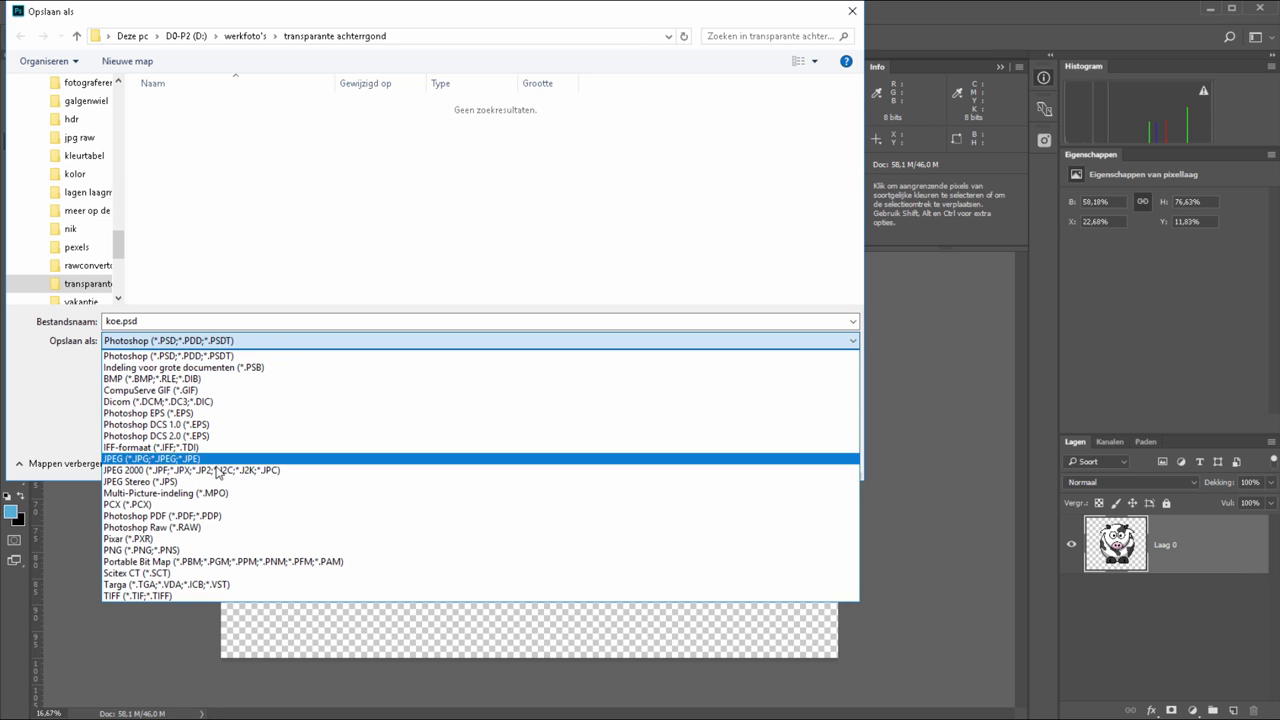
pyautogui.click(200, 459)
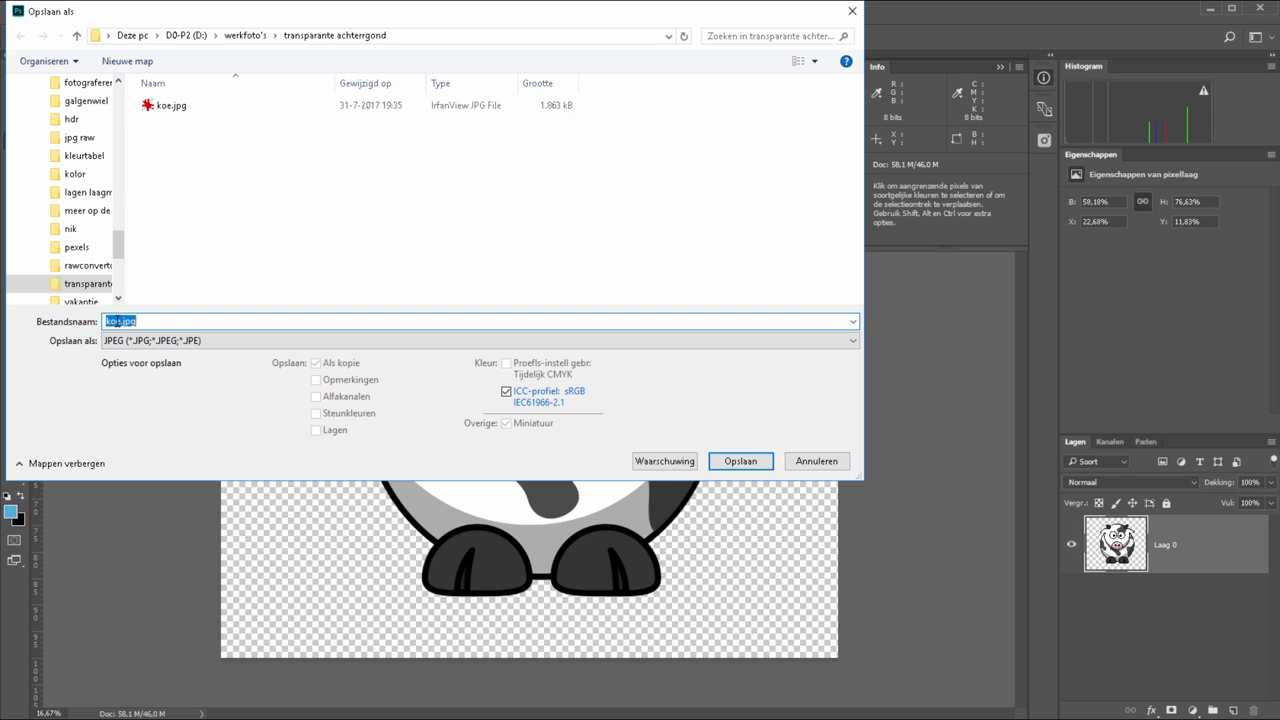
pyautogui.click(119, 322)
pyautogui.write('-2')
pyautogui.press('Return')
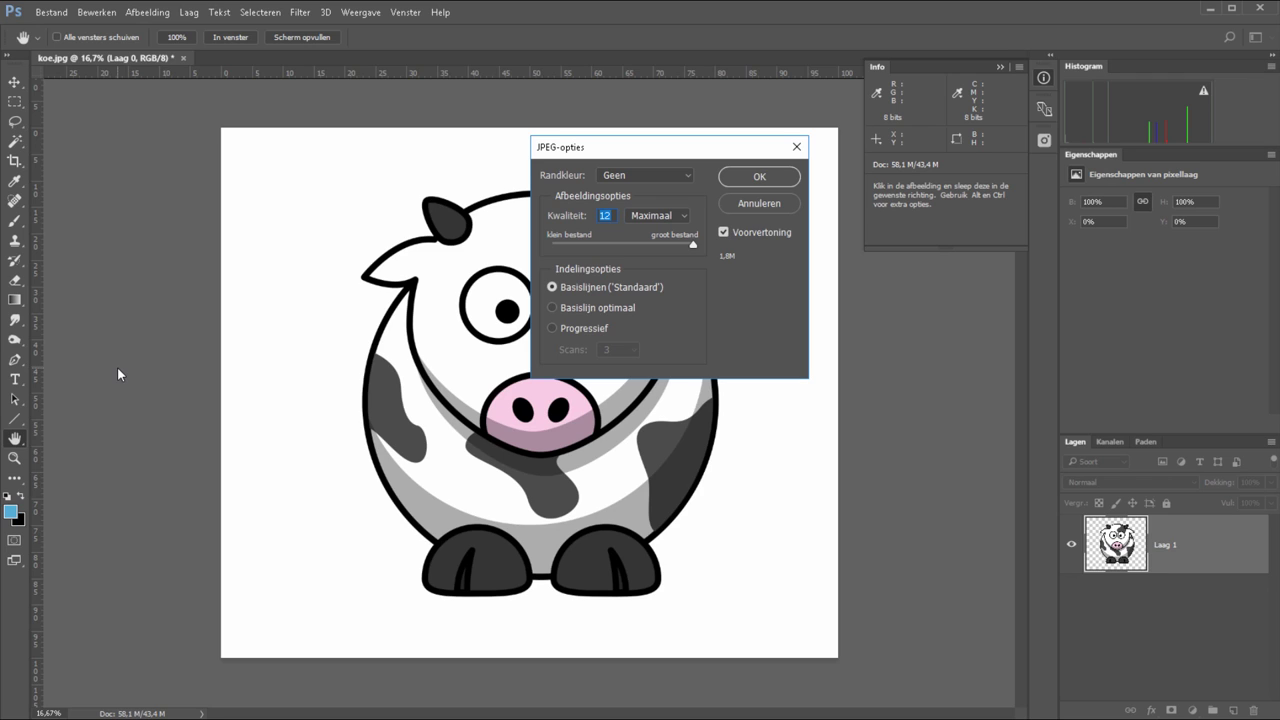
pyautogui.click(759, 176)
pyautogui.press('w')
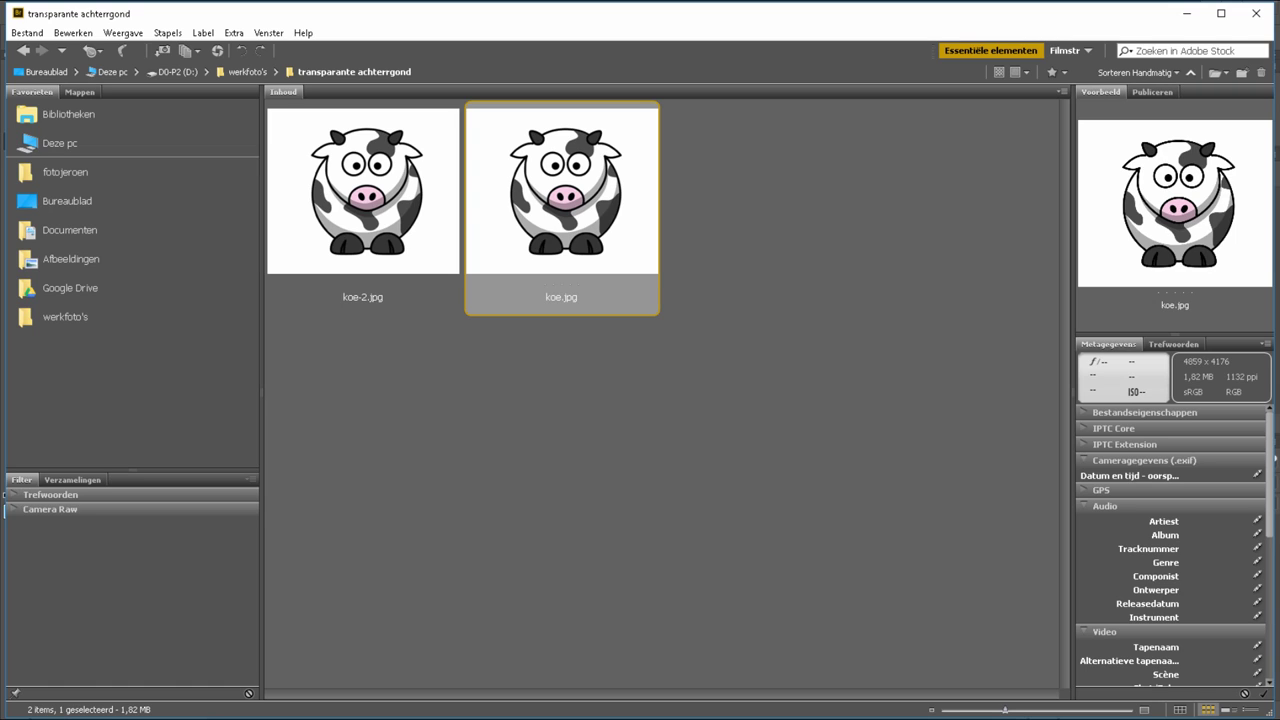
# Open koe-2.jpg in Photoshop to check its white background, then close it
pyautogui.rightClick(367, 189)
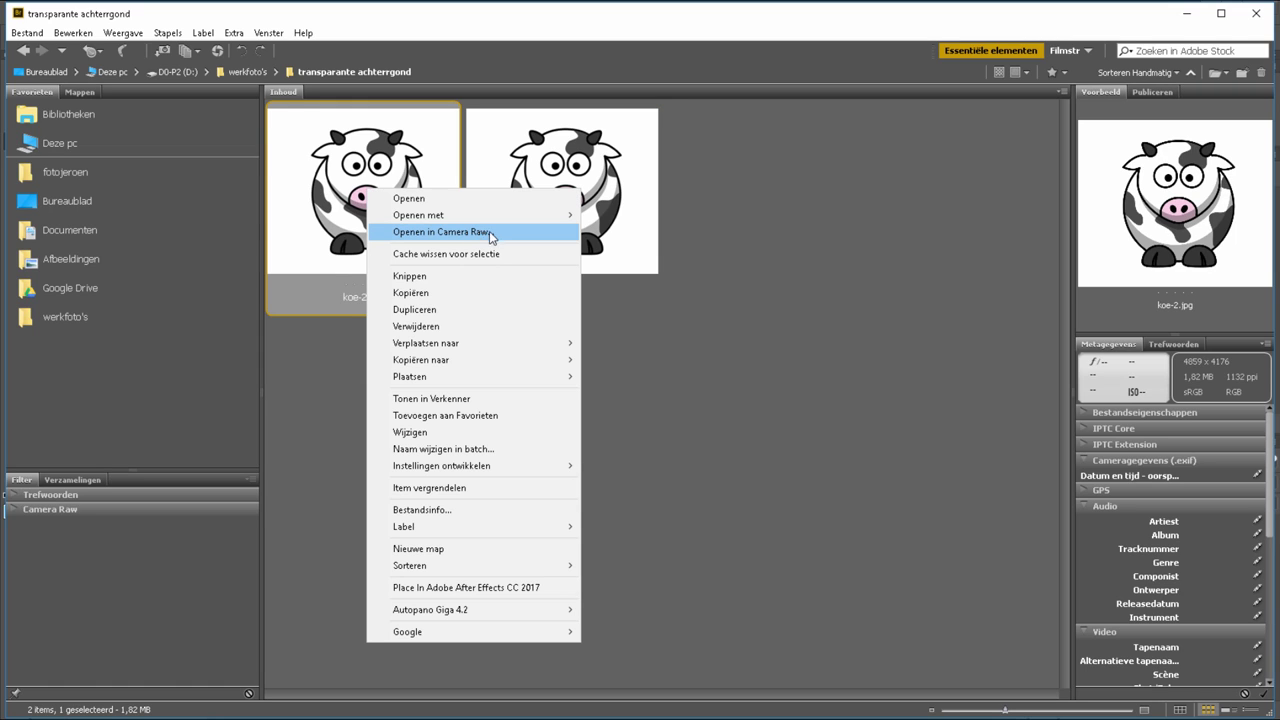
pyautogui.click(250, 214)
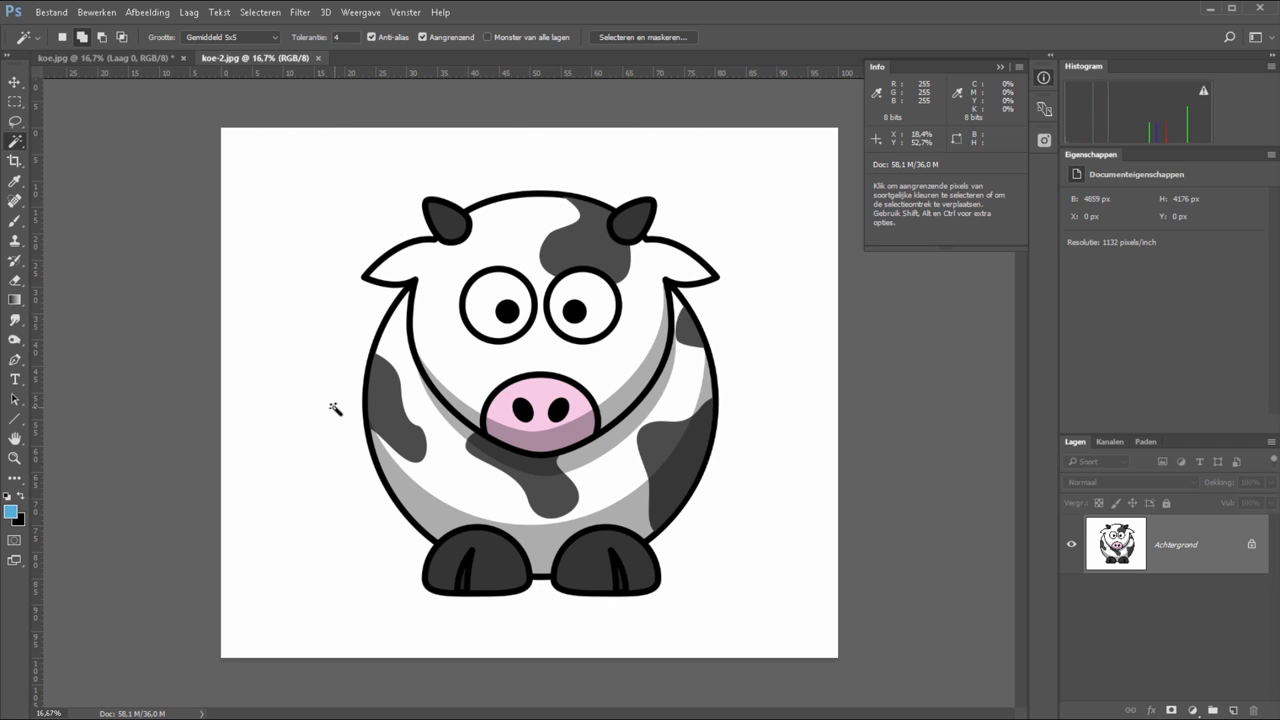
pyautogui.click(318, 58)
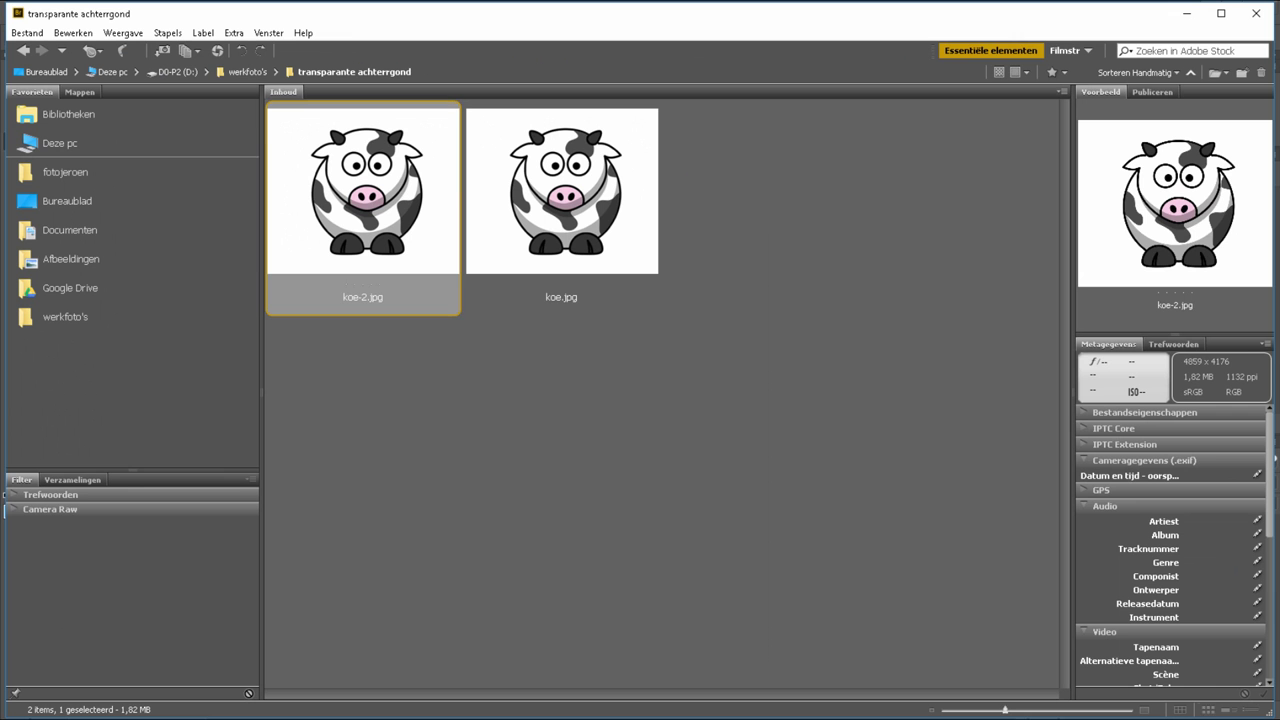
# Delete koe-2.jpg in Bridge and return to koe.jpg in Photoshop
pyautogui.press('Delete')
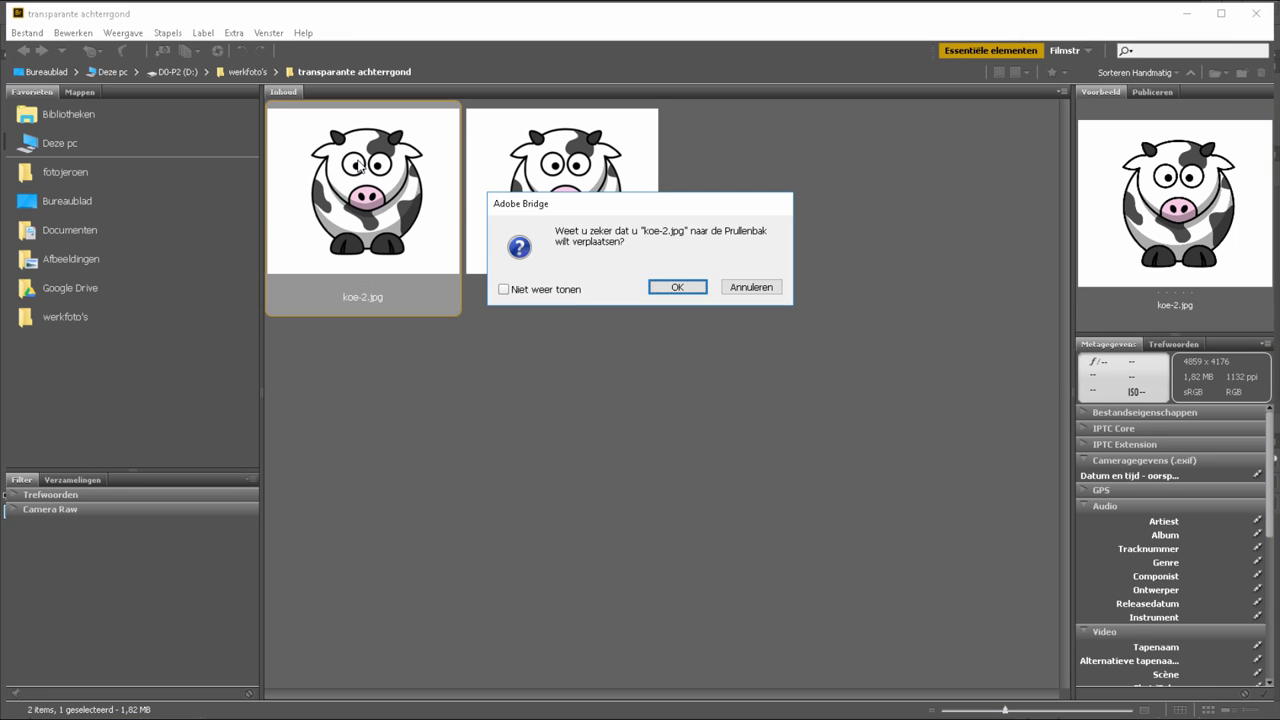
pyautogui.press('Return')
pyautogui.hotkey('alt', 'Tab')
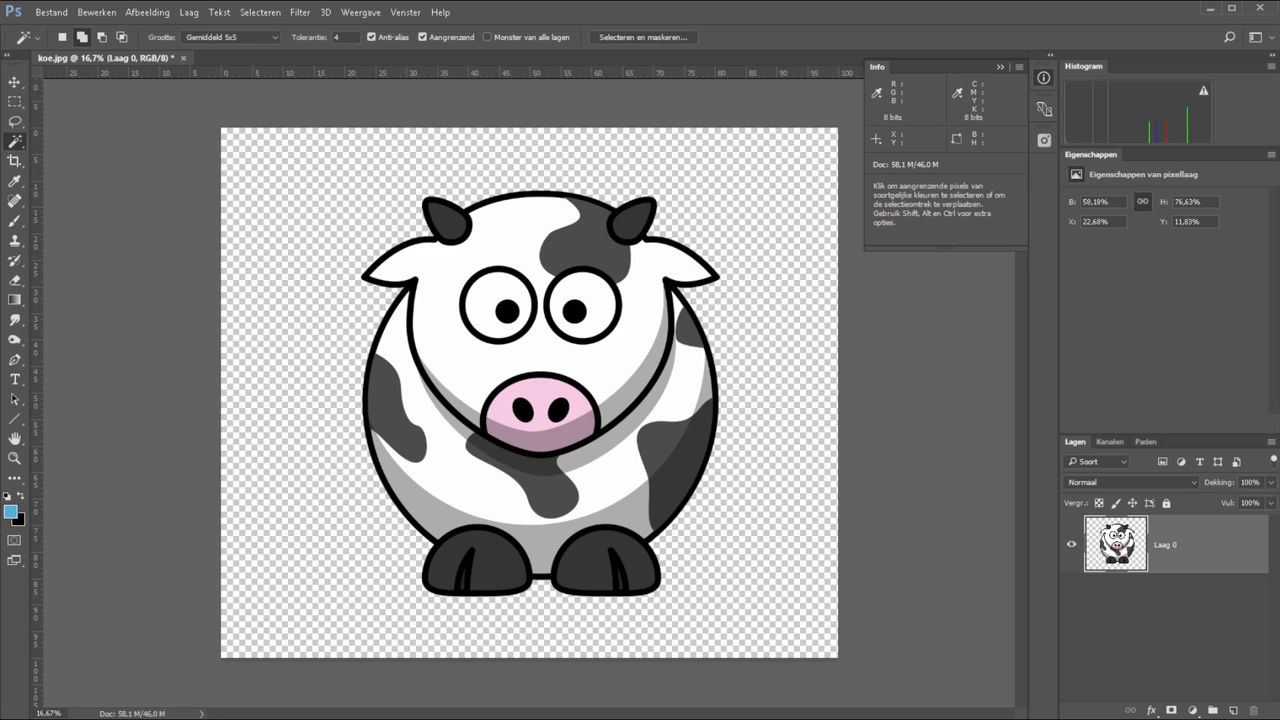
# Save the document as the layered Photoshop file koe.psd
pyautogui.click(51, 12)
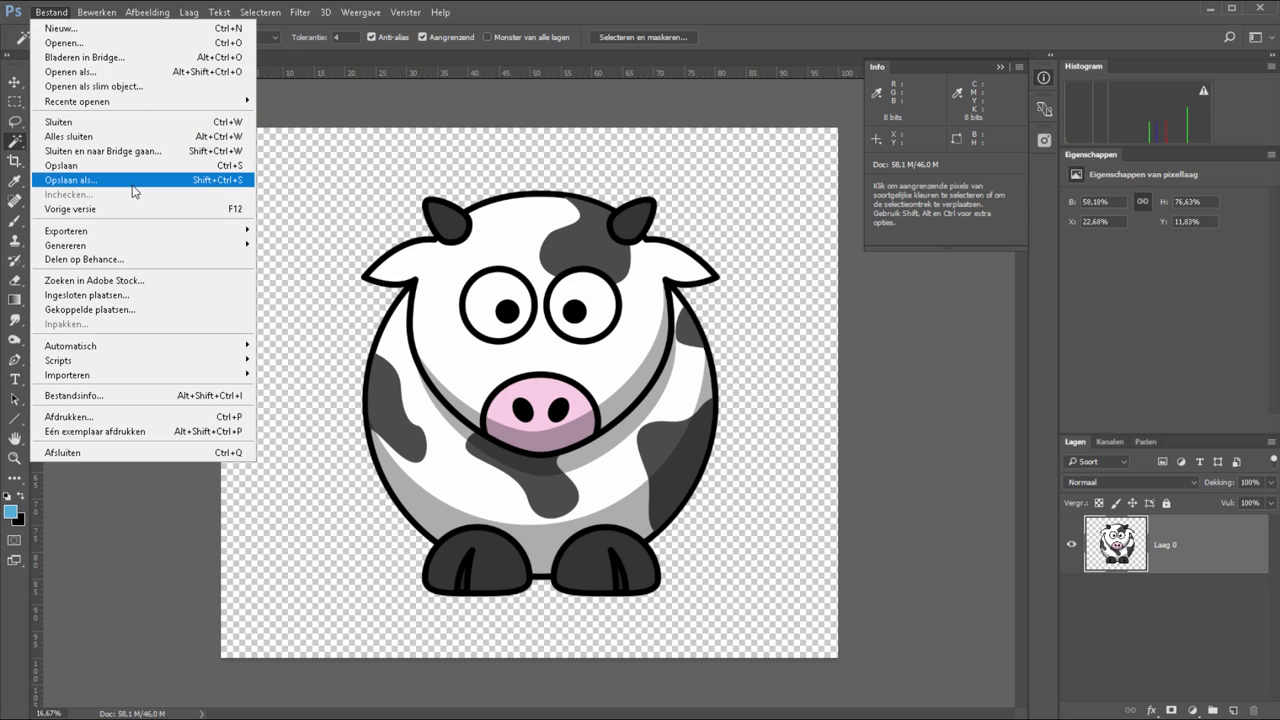
pyautogui.click(133, 183)
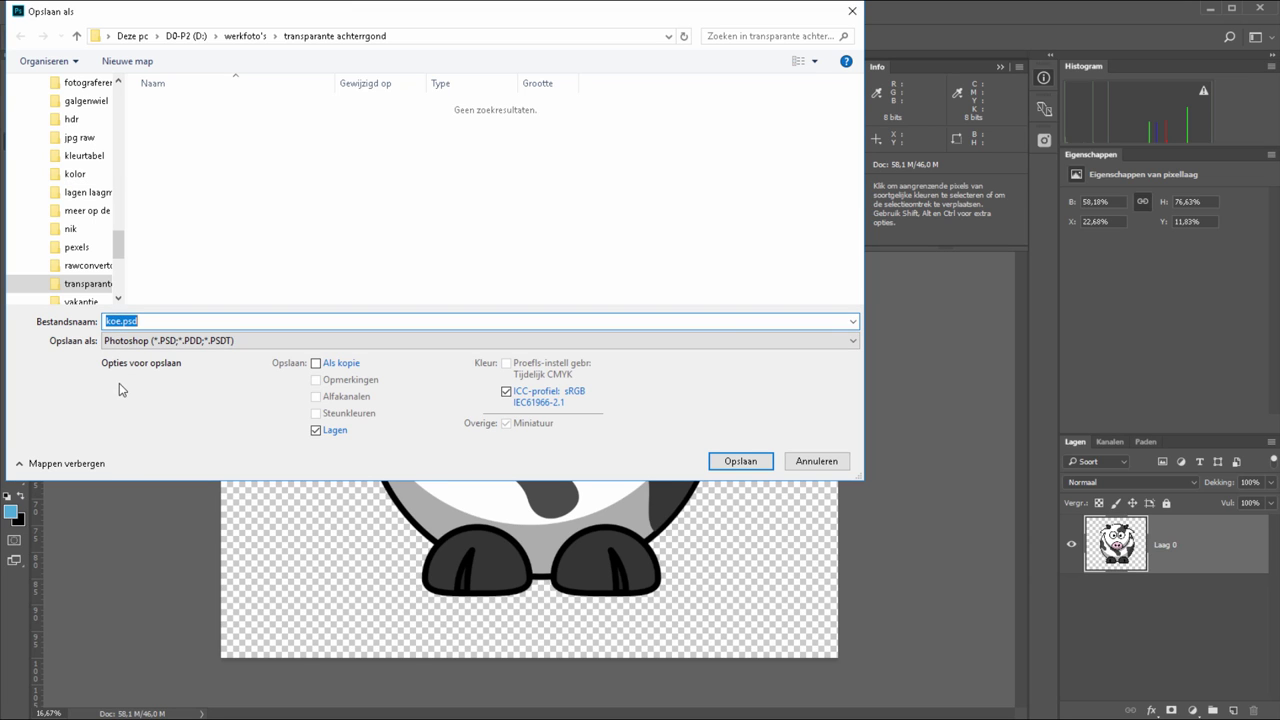
pyautogui.click(740, 461)
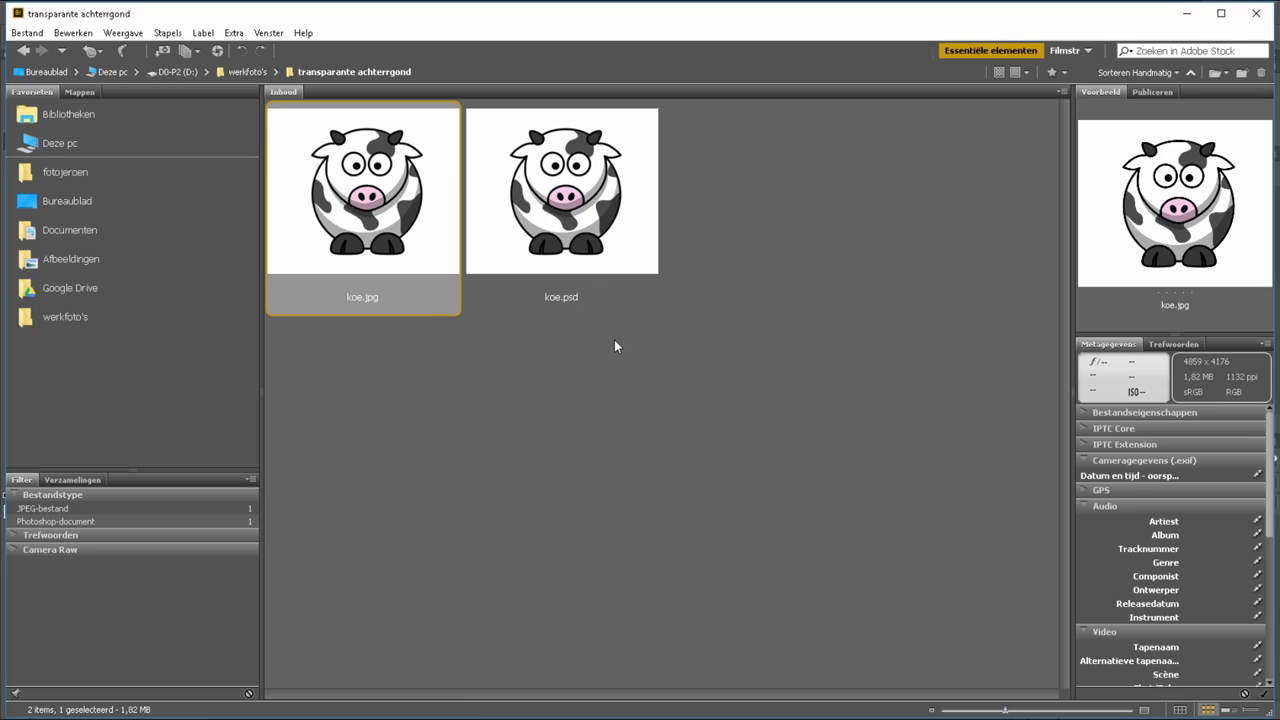
# Reopen koe.psd from Bridge in Photoshop CC 2017
pyautogui.click(586, 198)
pyautogui.rightClick(586, 198)
pyautogui.click(470, 216)
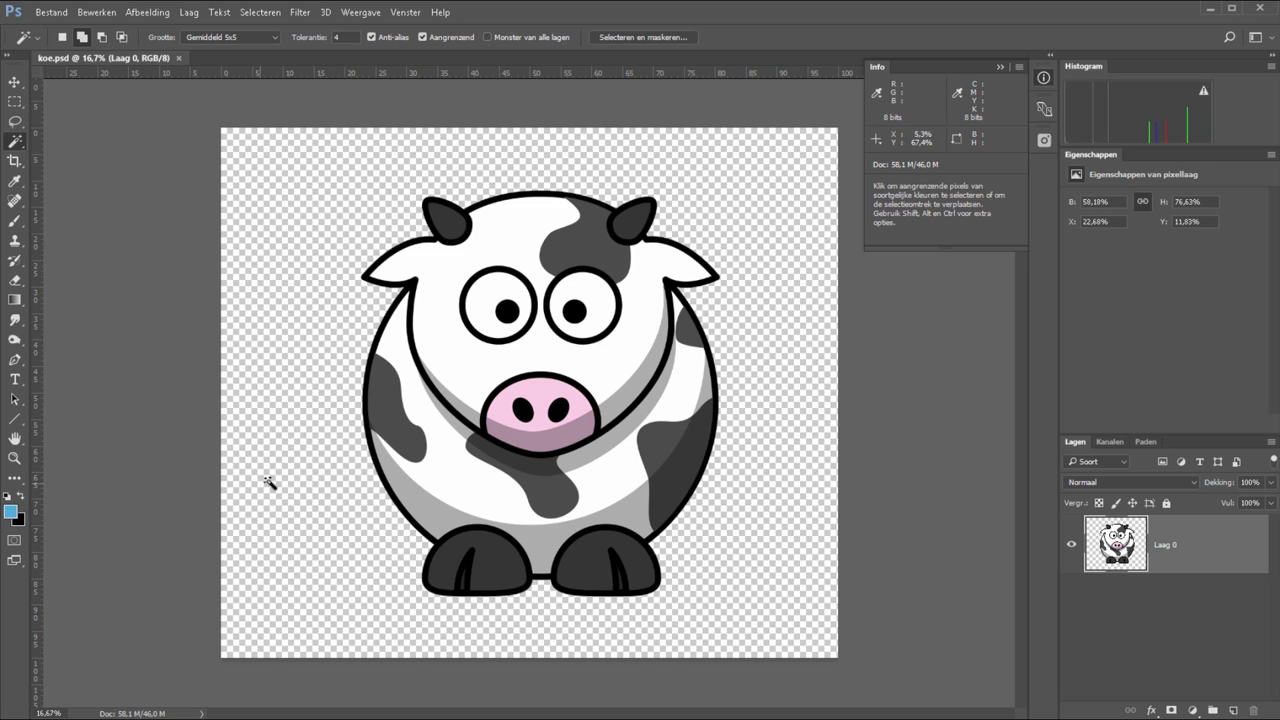
# Add a blue Volle kleur fill layer and move it below Laag 0
pyautogui.click(1192, 710)
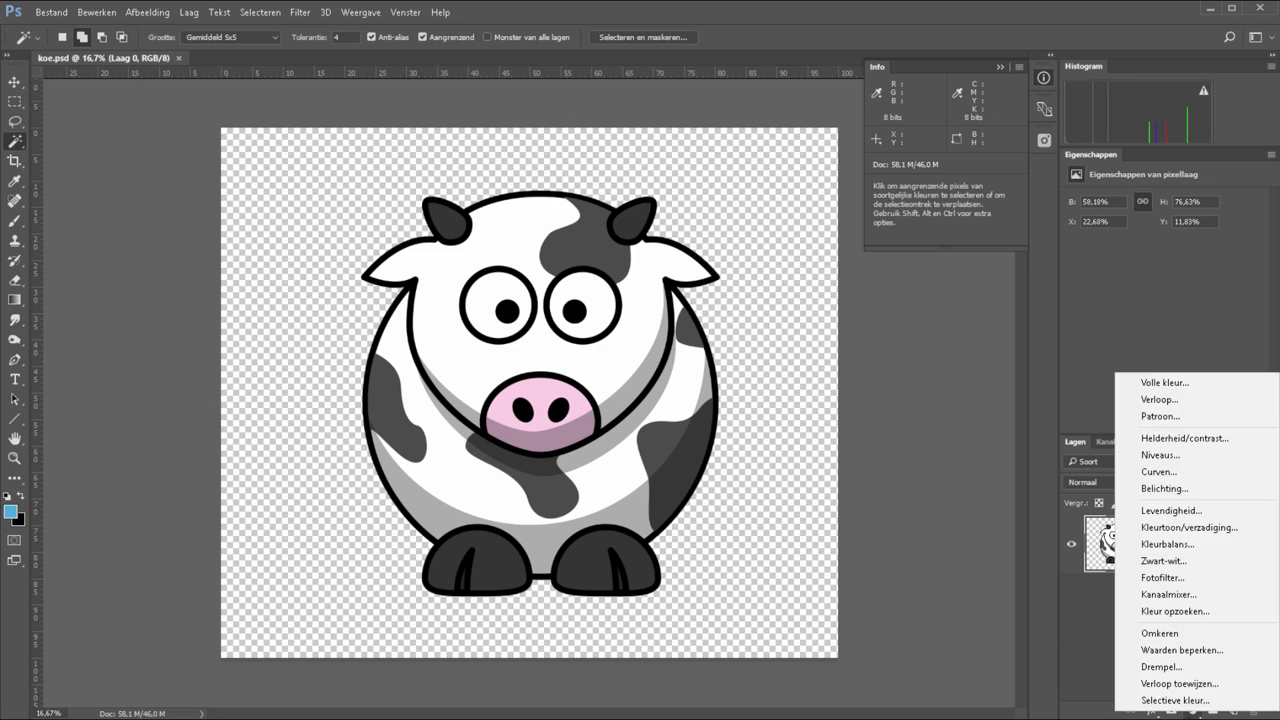
pyautogui.click(1160, 384)
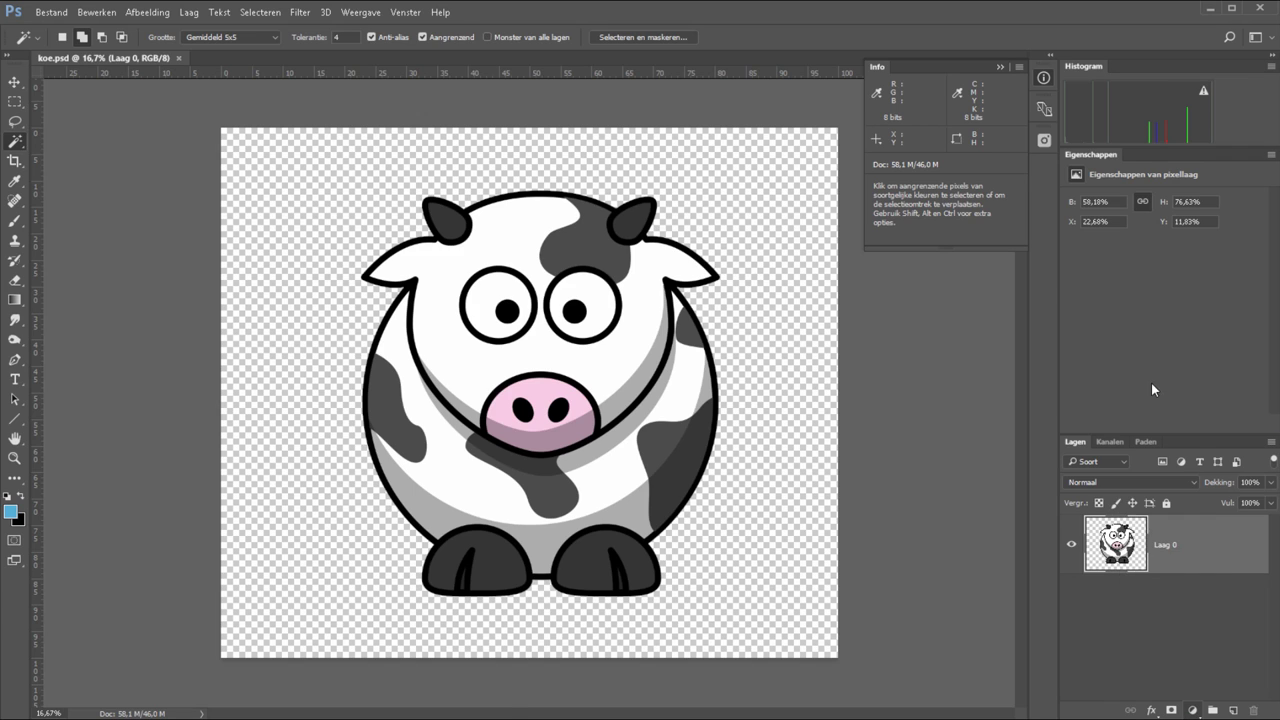
pyautogui.click(428, 478)
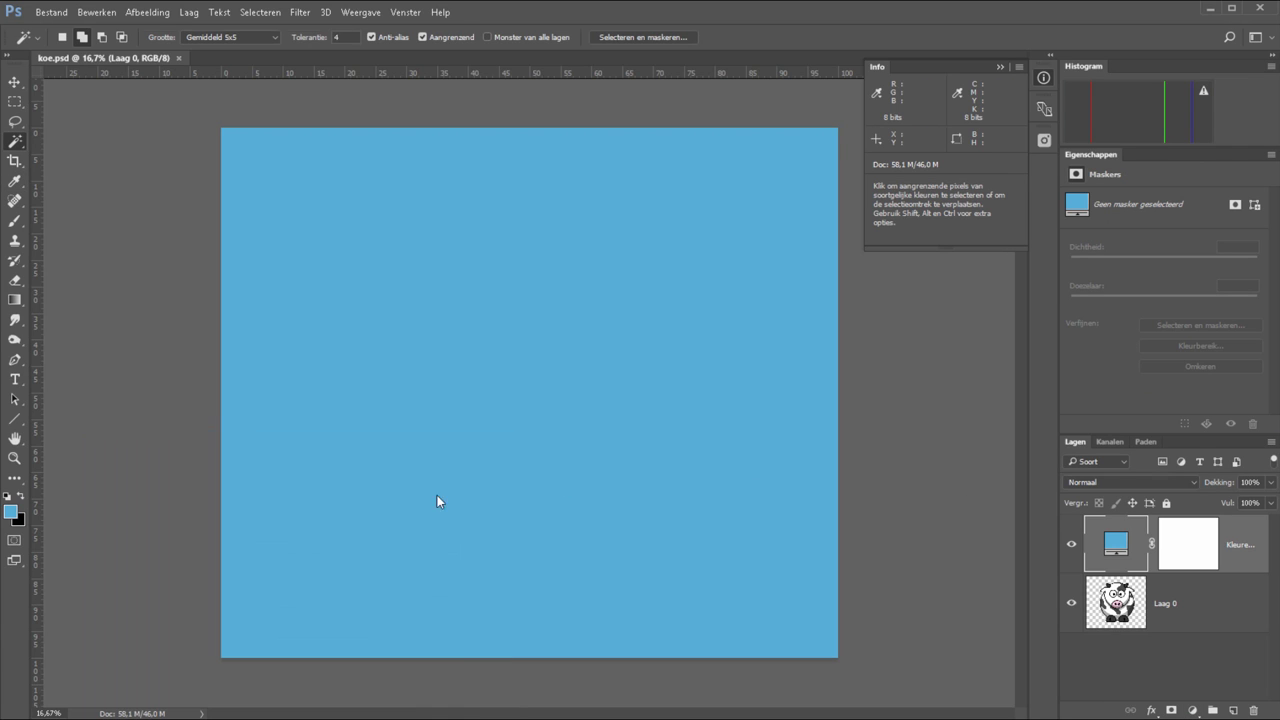
pyautogui.moveTo(1230, 545)
pyautogui.mouseDown()
pyautogui.moveTo(1225, 583)
pyautogui.moveTo(1097, 636)
pyautogui.mouseUp()
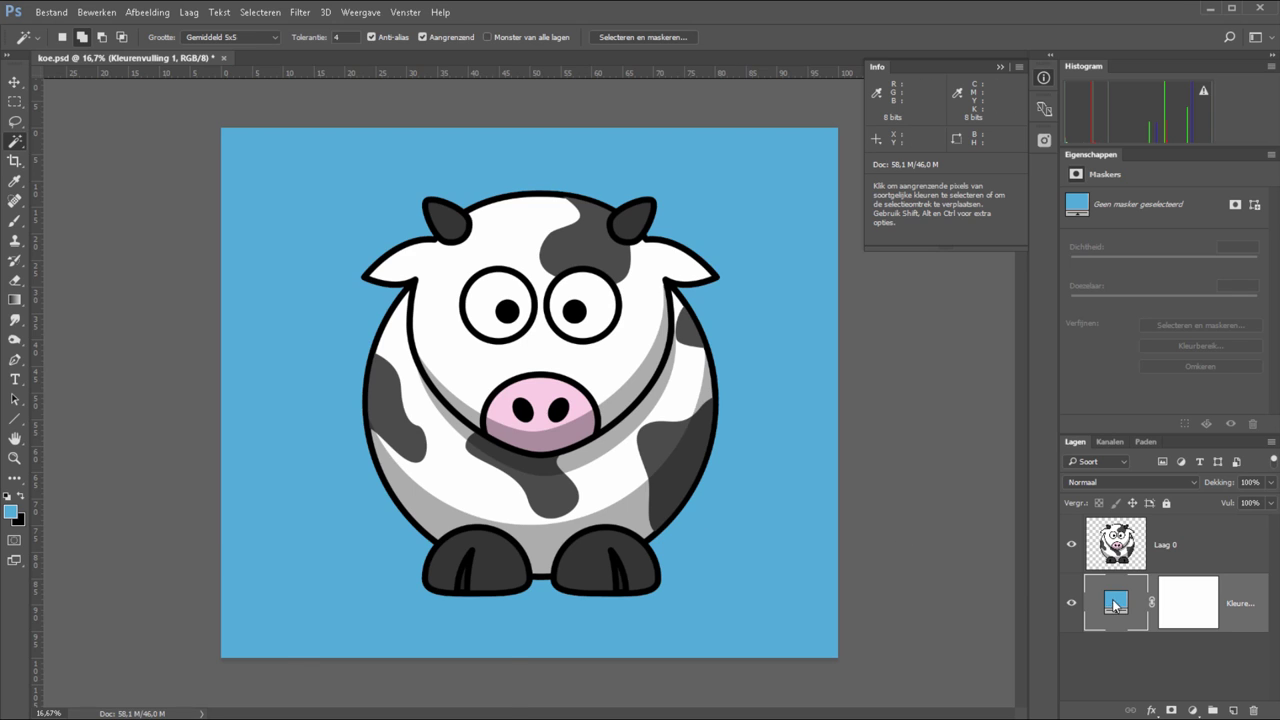
# Recolour the fill layer to green #3edc2e, then save and close koe.psd
pyautogui.doubleClick(1116, 601)
pyautogui.click(300, 613)
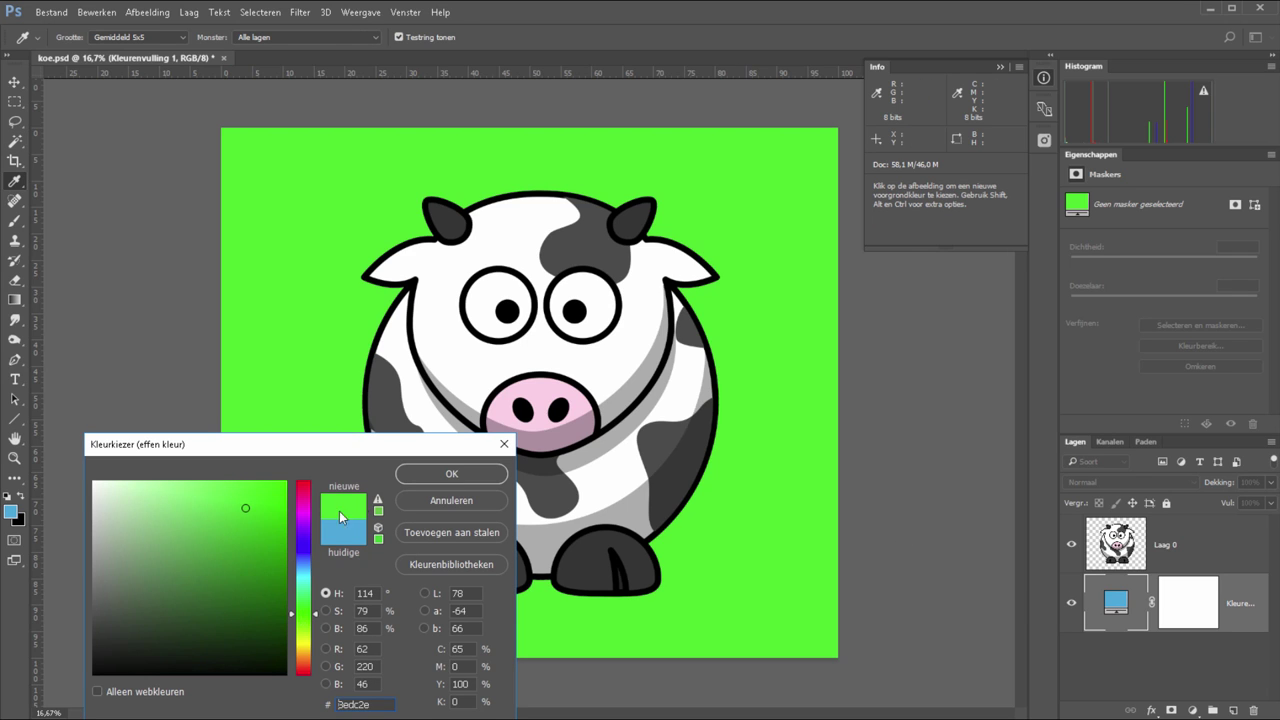
pyautogui.click(427, 474)
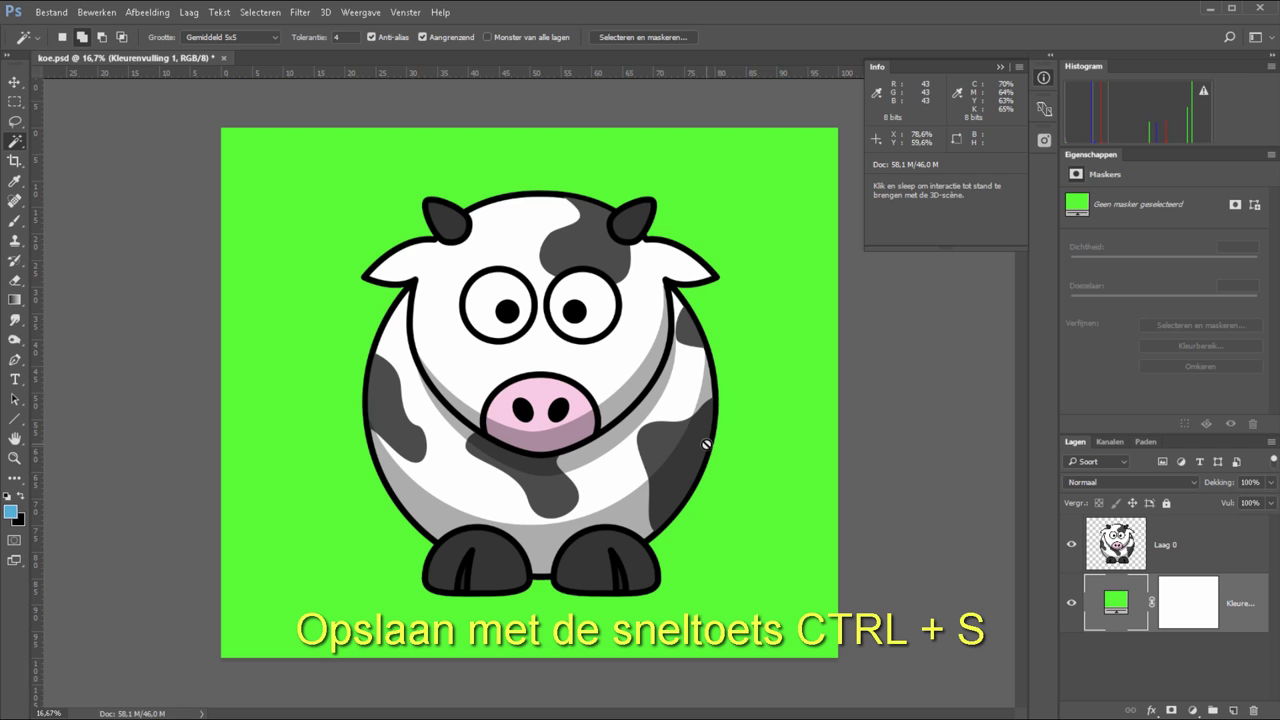
pyautogui.hotkey('ctrl', 's')
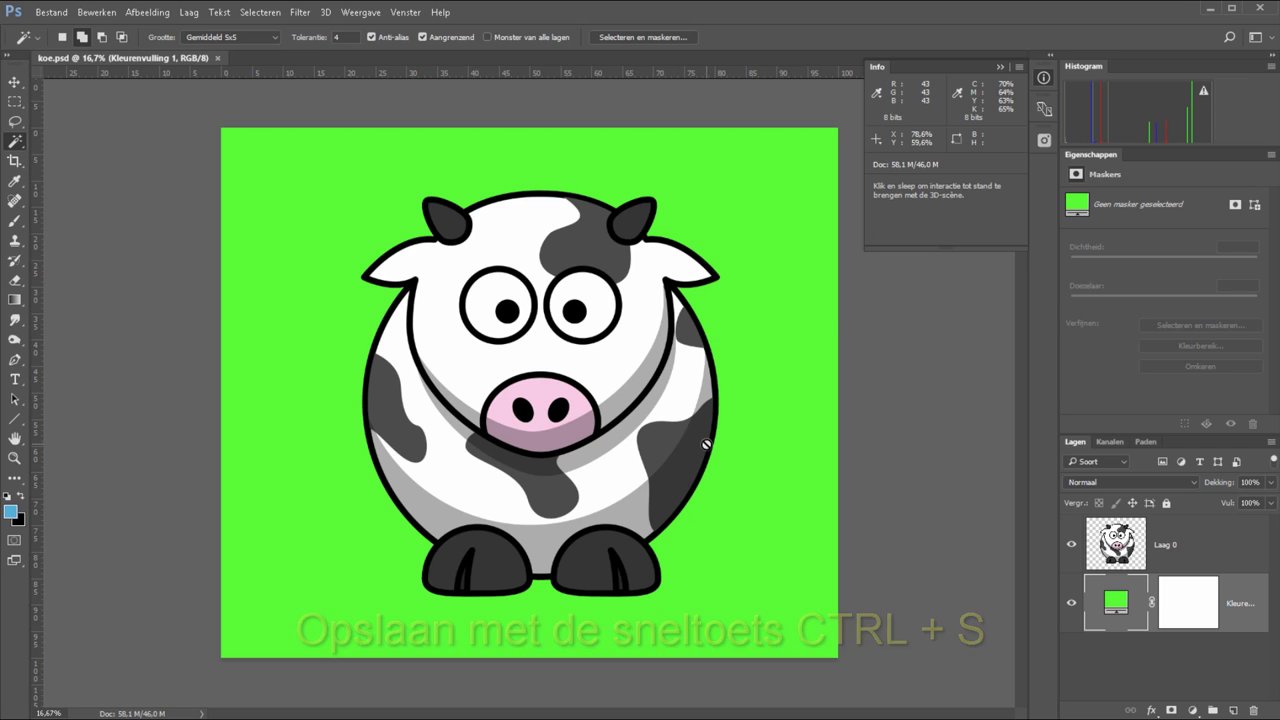
pyautogui.hotkey('ctrl', 'w')
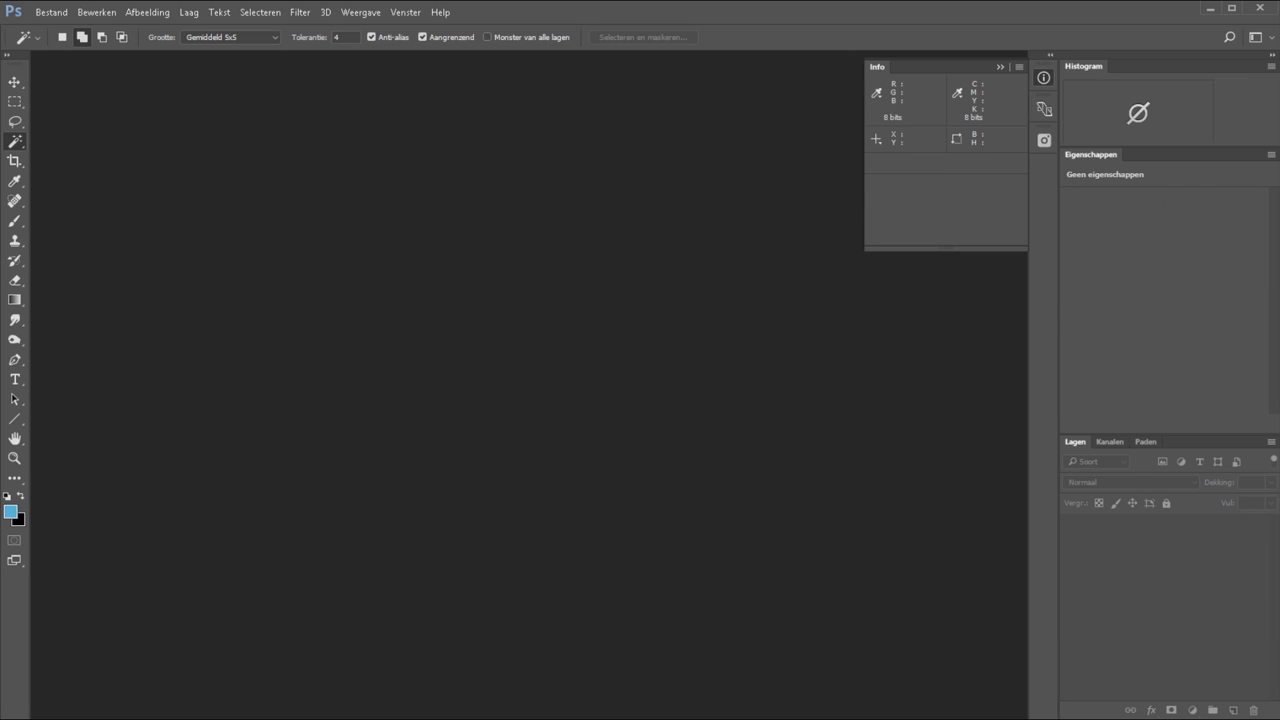
# Switch to Bridge and open the original koe.jpg in Photoshop CC 2017
pyautogui.click(1210, 8)
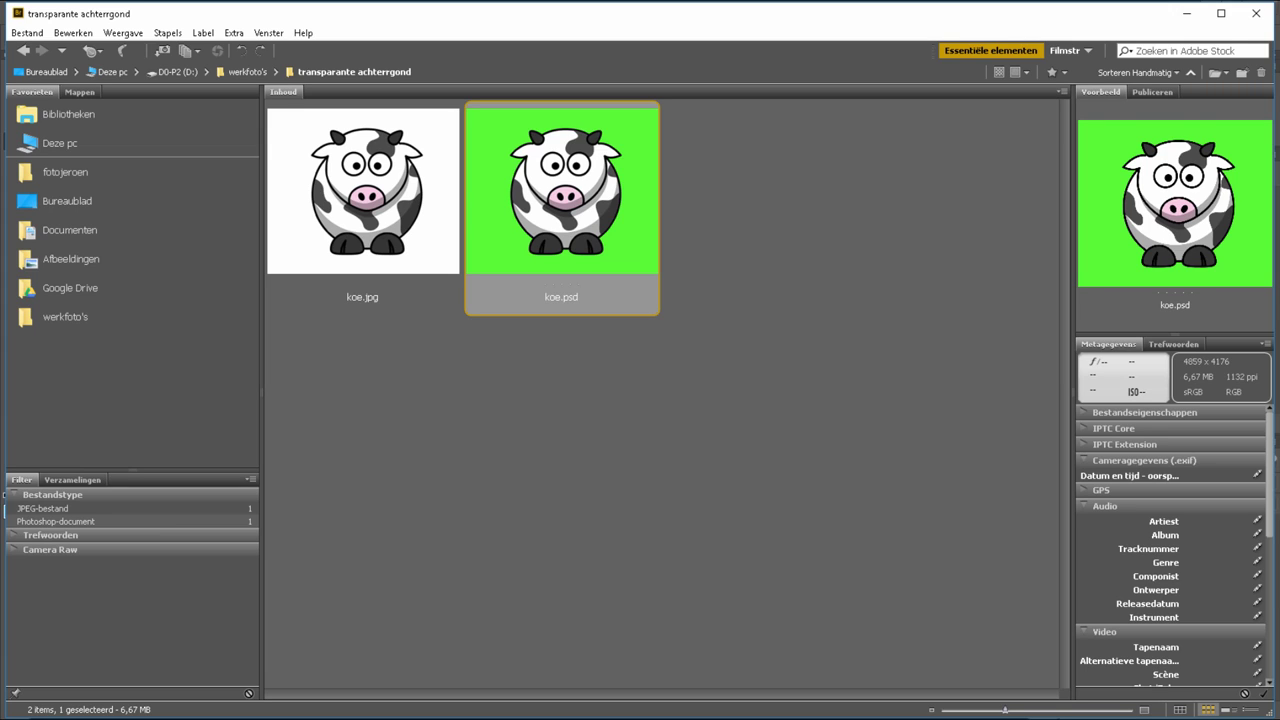
pyautogui.rightClick(389, 183)
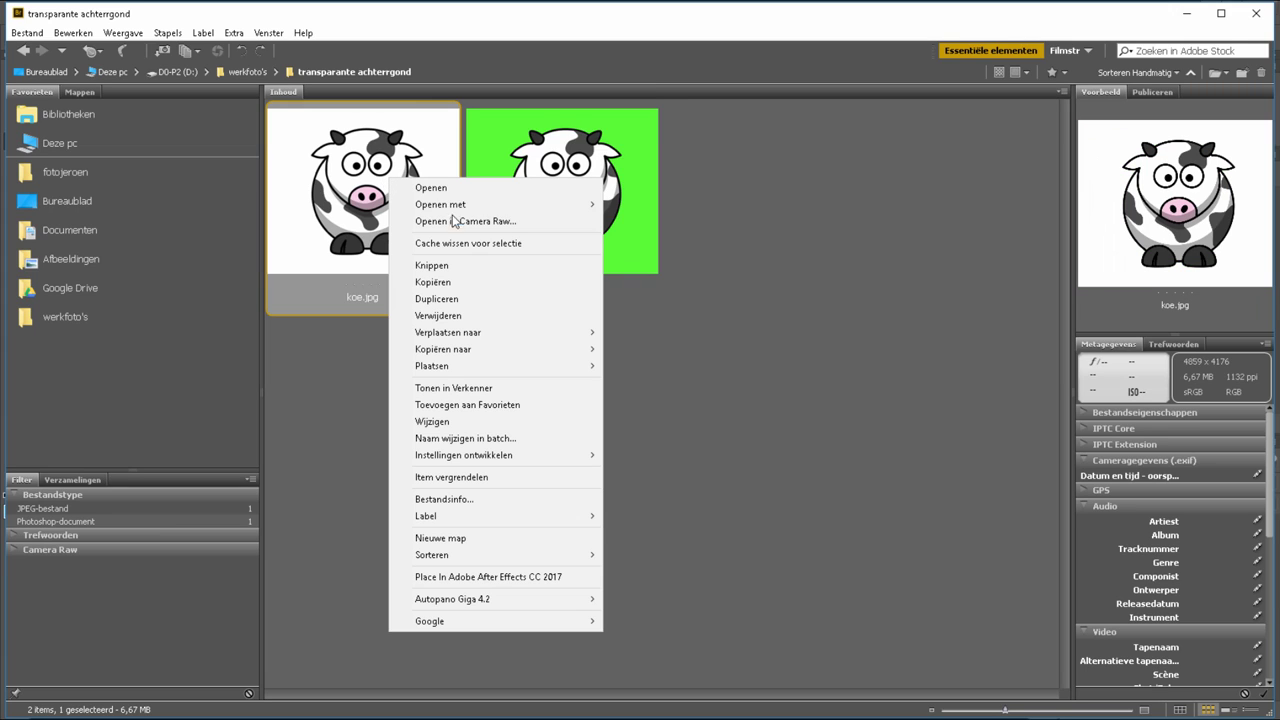
pyautogui.moveTo(440, 204)
pyautogui.click(350, 211)
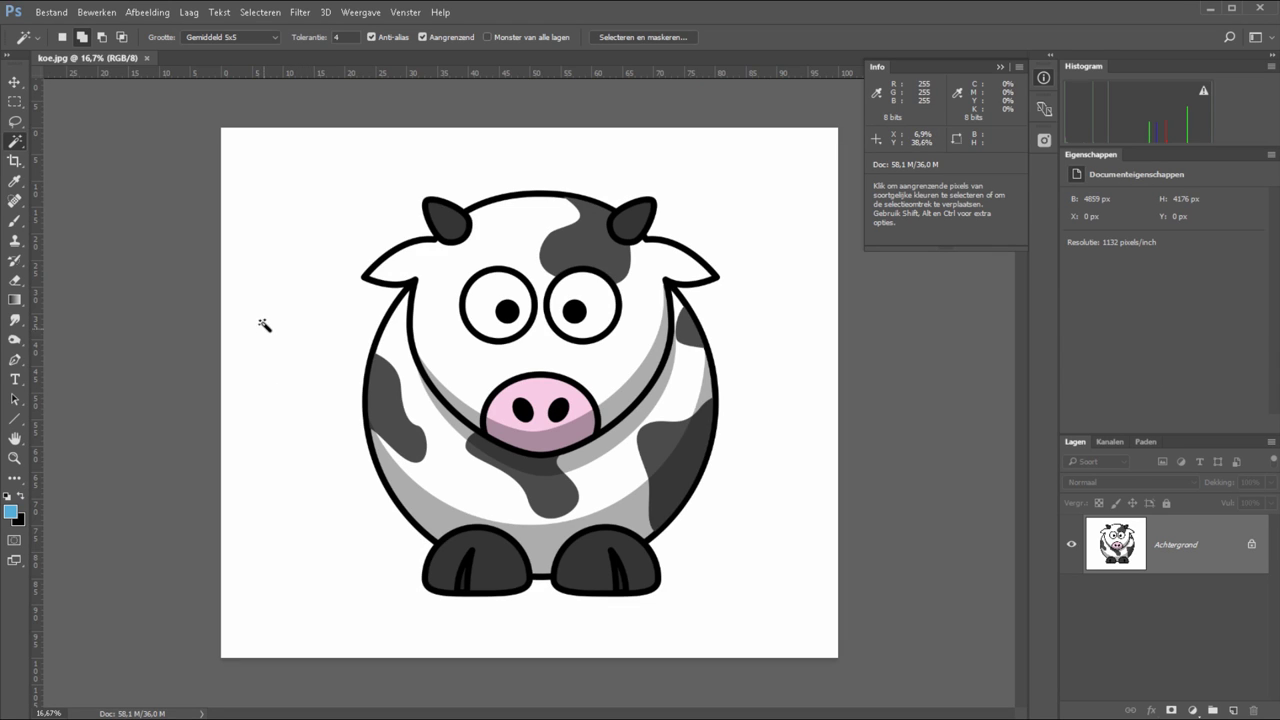
# Unlock the background layer as Laag 0 and delete the white area with the Magic Wand
pyautogui.click(1252, 548)
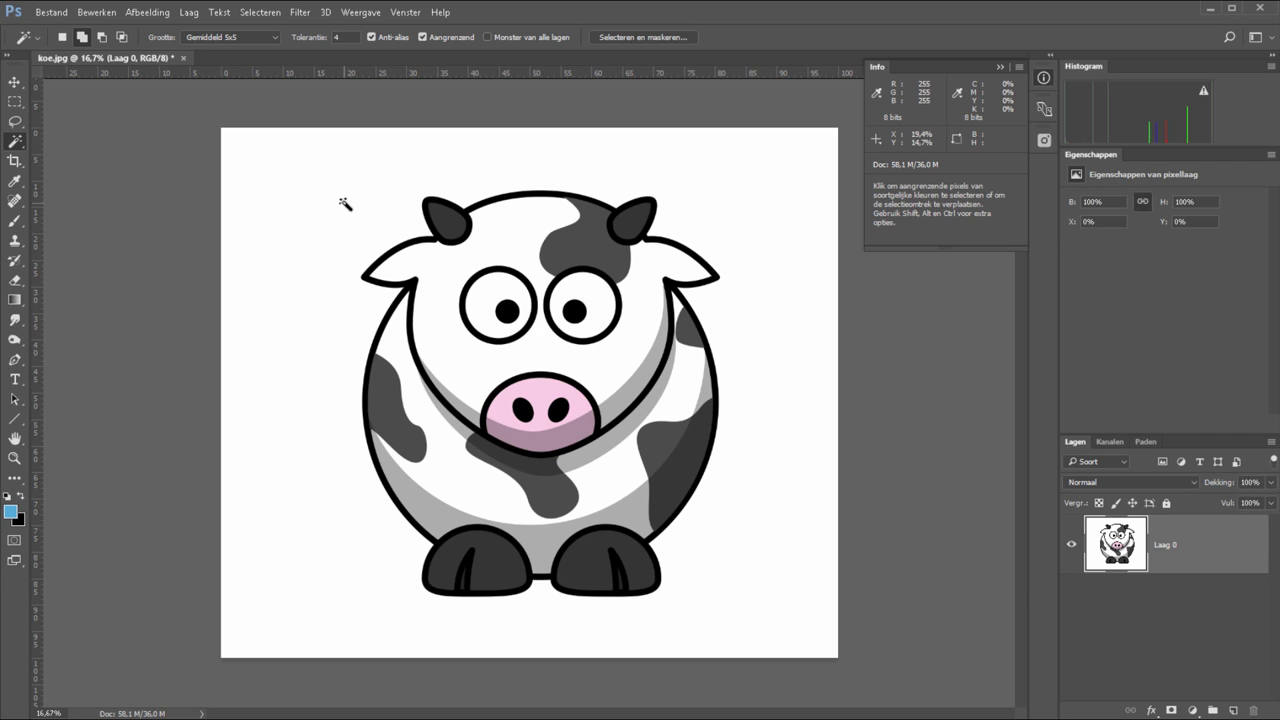
pyautogui.click(336, 259)
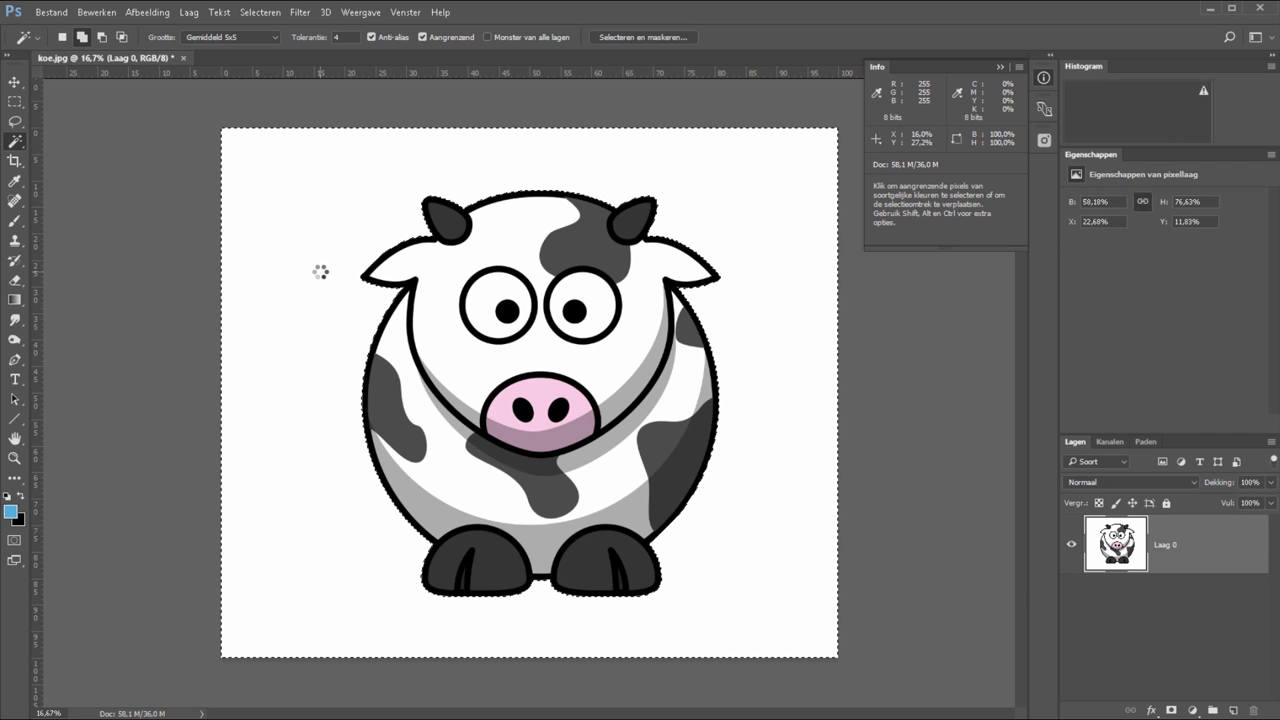
pyautogui.press('Delete')
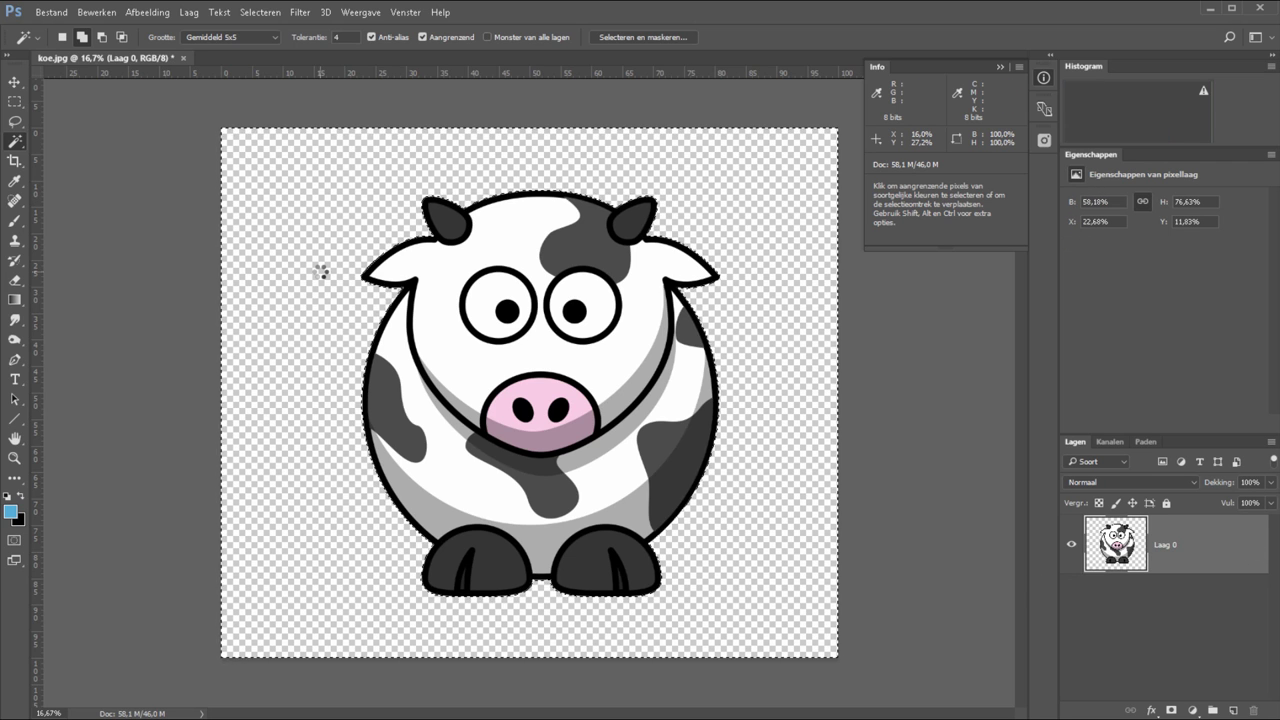
pyautogui.hotkey('ctrl', 'd')
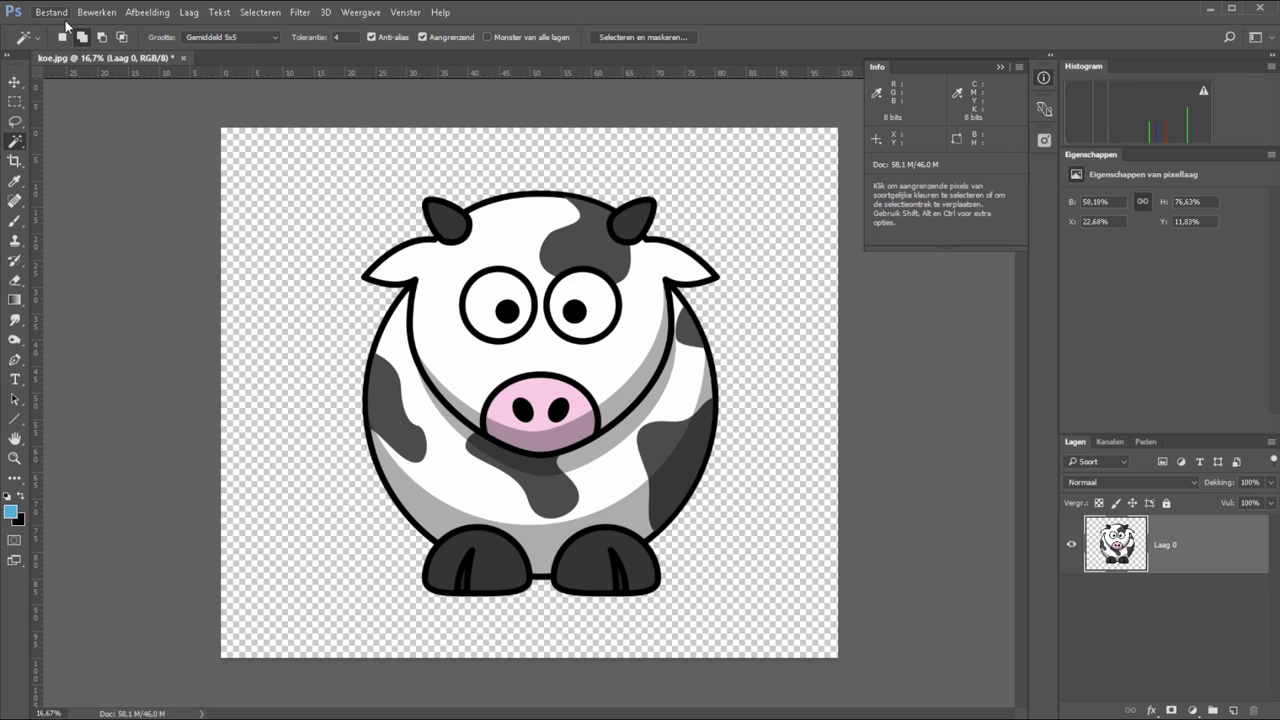
# Save a copy of the transparent cow as koe.png, accepting the default PNG options
pyautogui.click(52, 12)
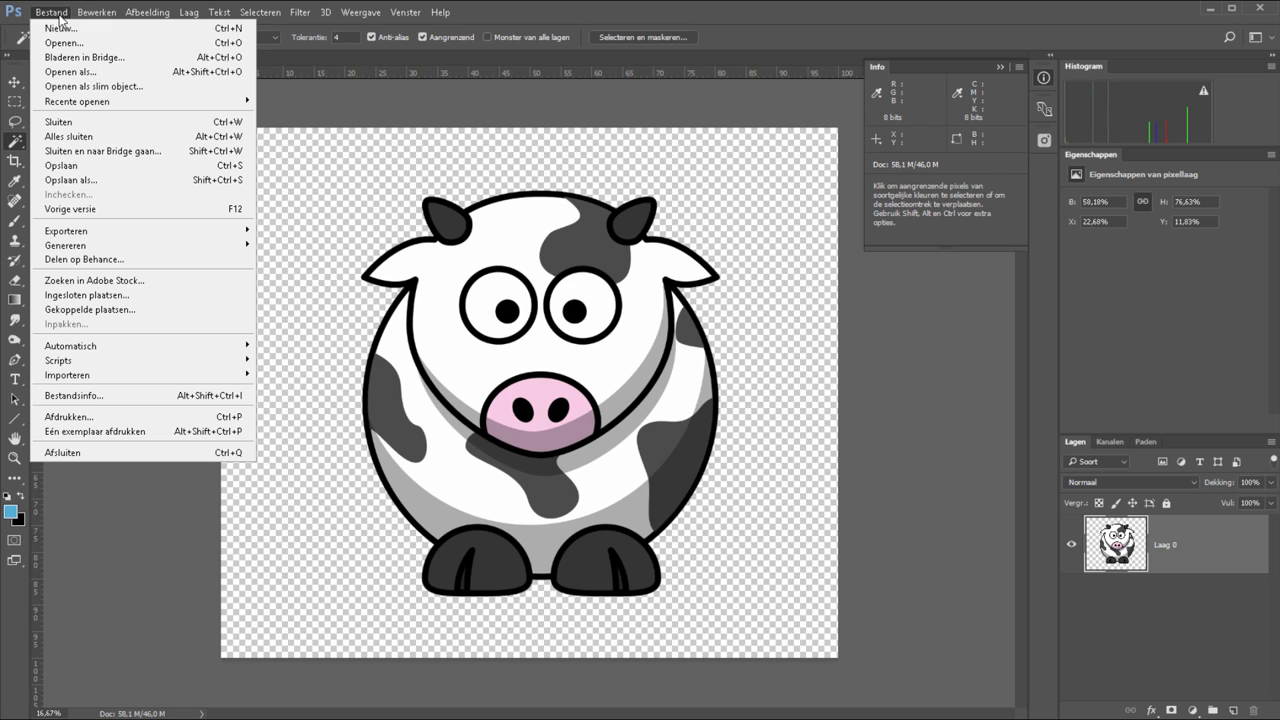
pyautogui.click(170, 182)
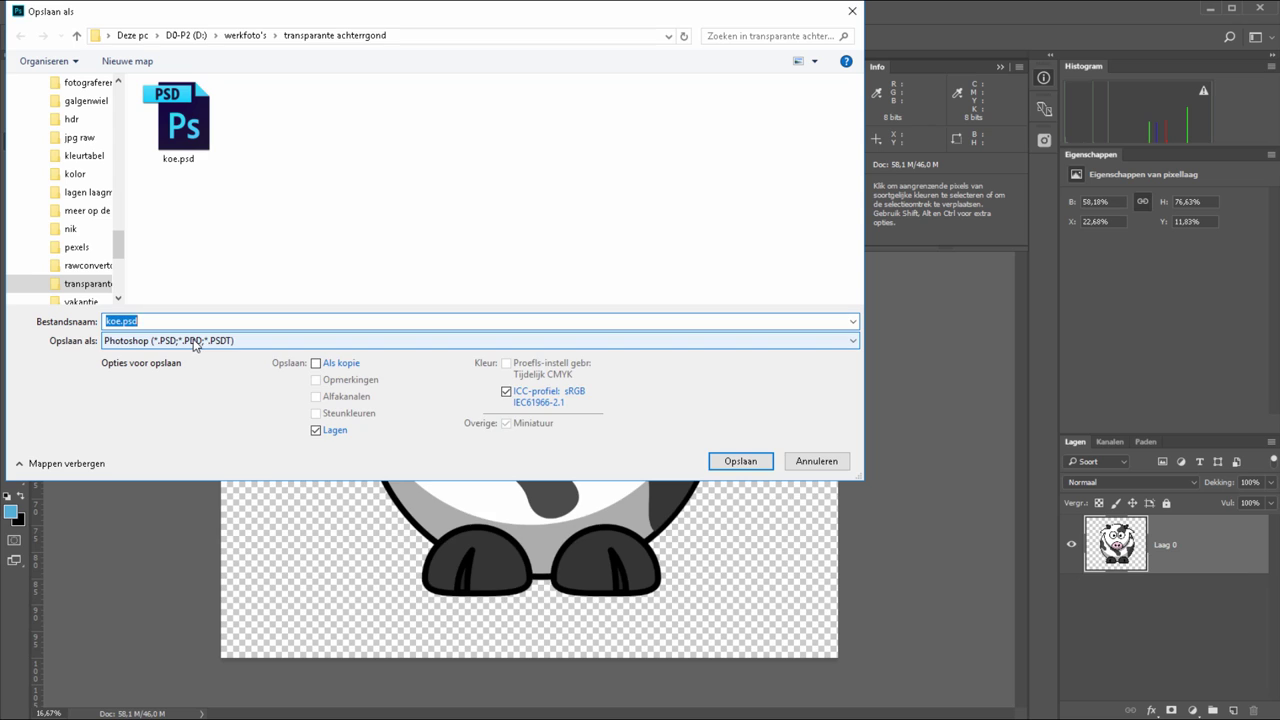
pyautogui.click(195, 342)
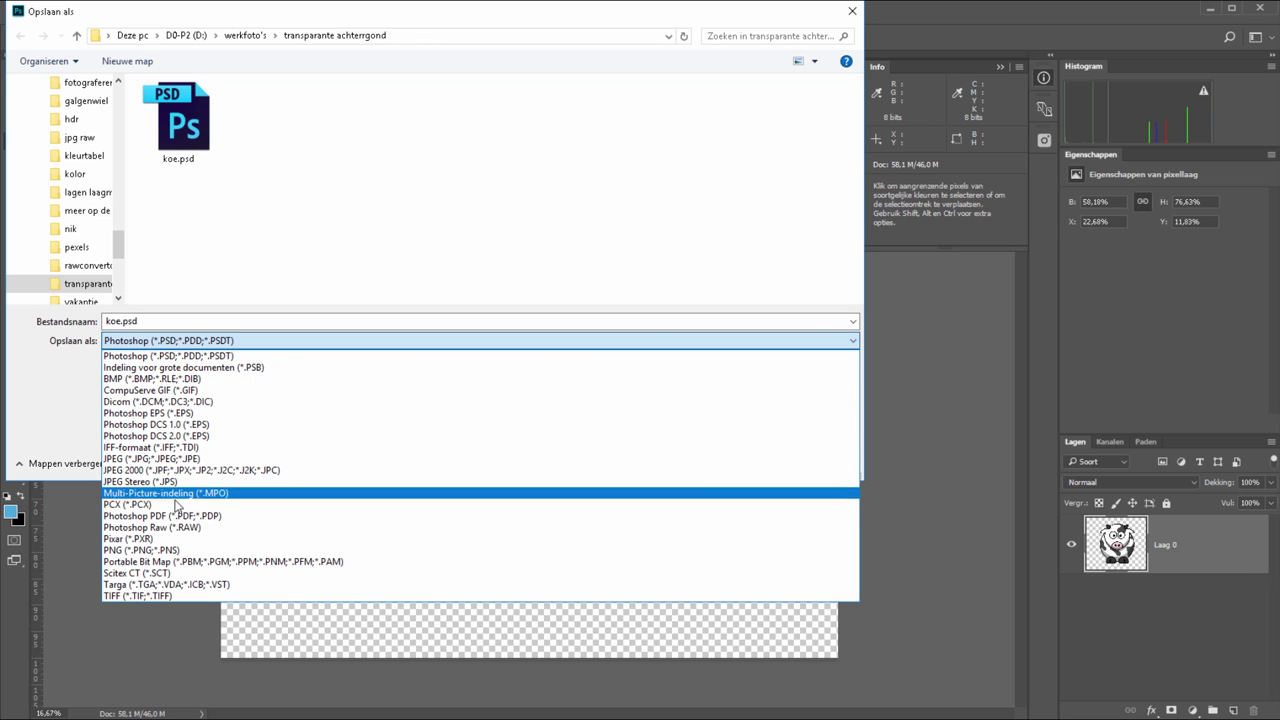
pyautogui.click(174, 550)
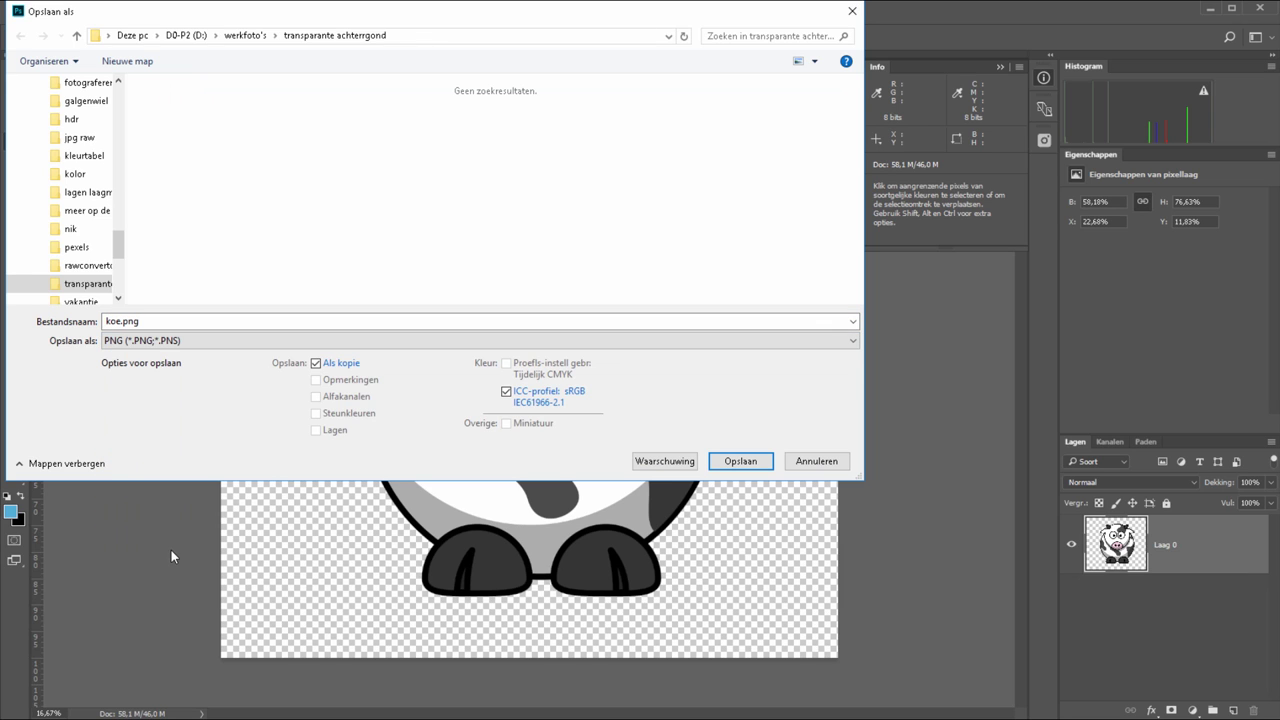
pyautogui.click(748, 463)
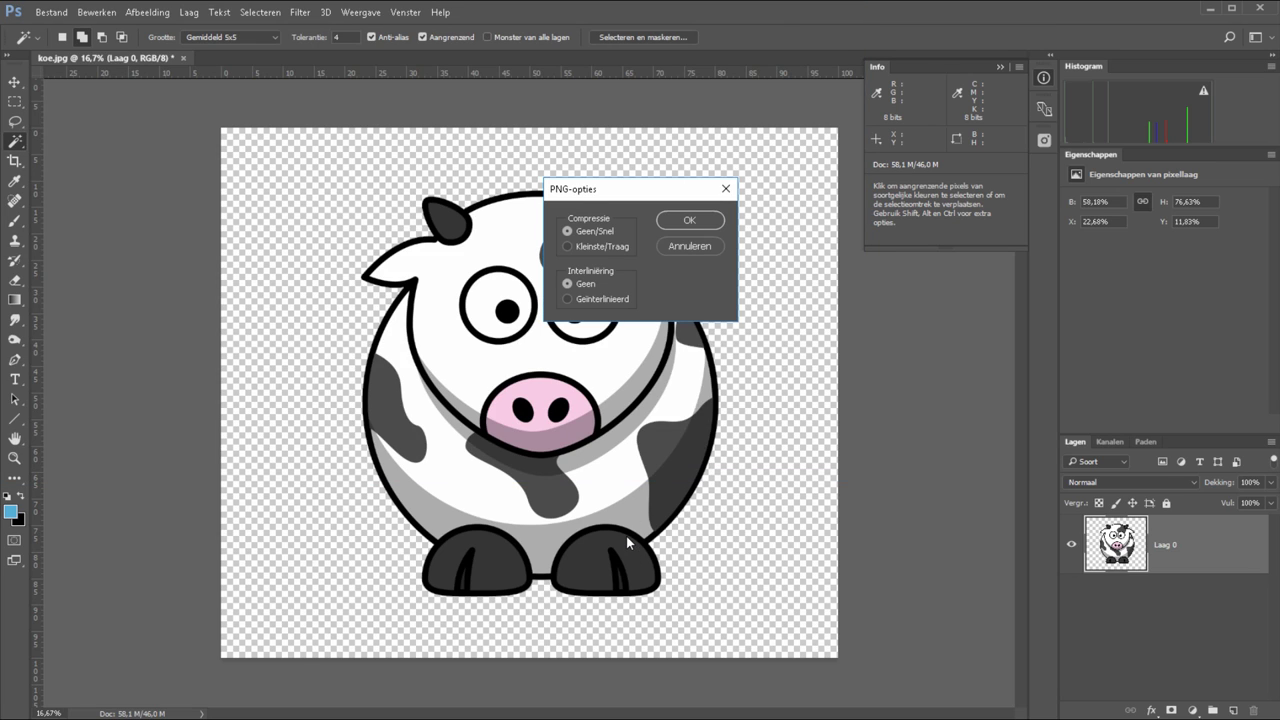
pyautogui.click(678, 219)
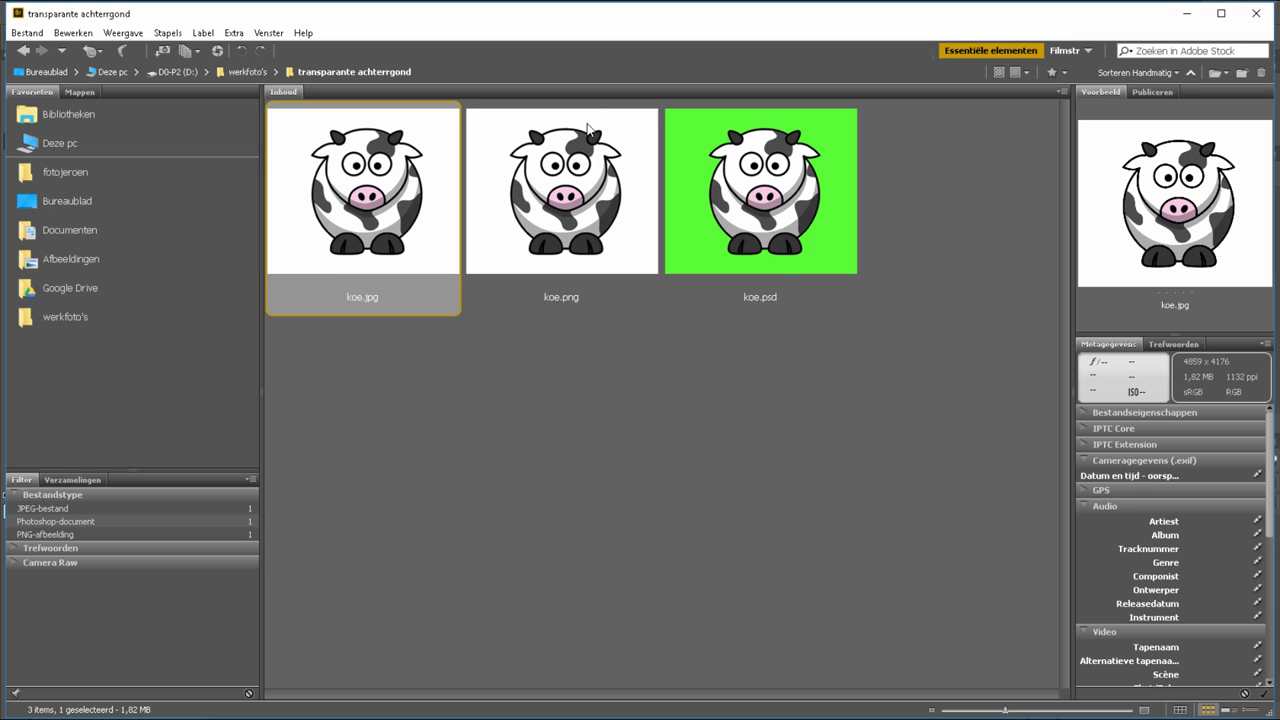
# Open koe.png from Bridge in Photoshop CC 2017 to check its transparency, then return to Bridge
pyautogui.rightClick(572, 166)
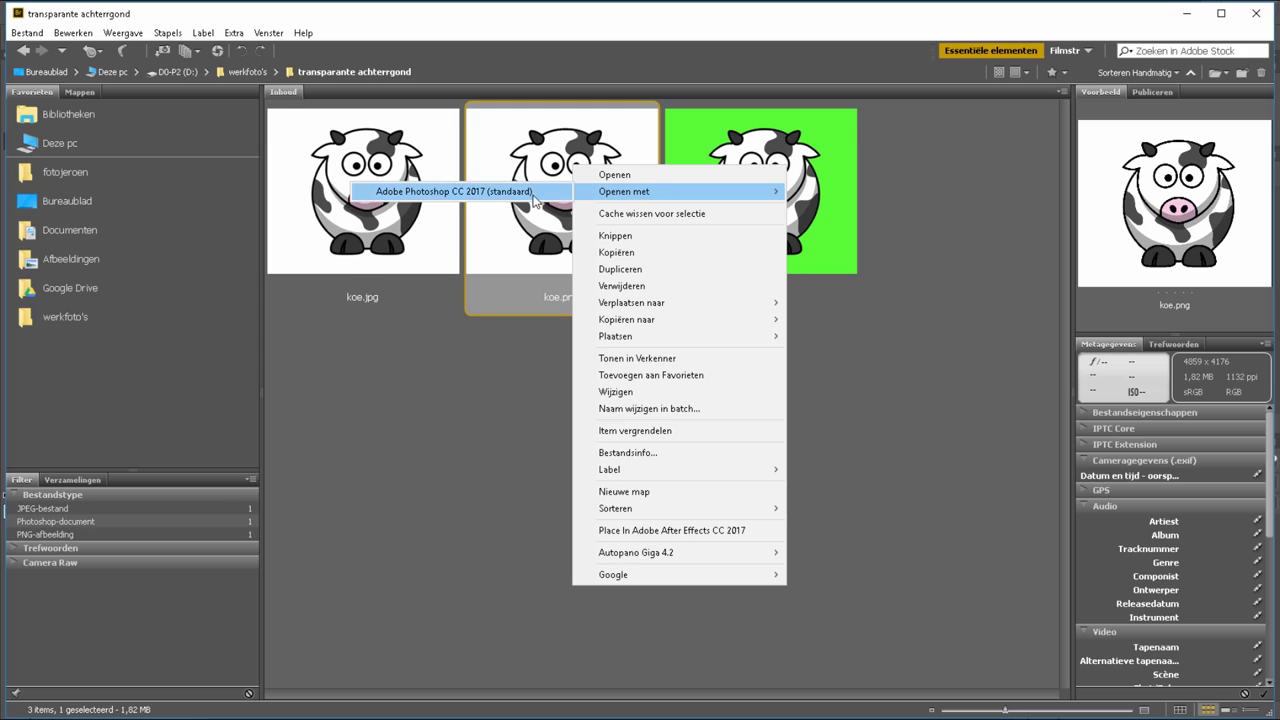
pyautogui.click(520, 194)
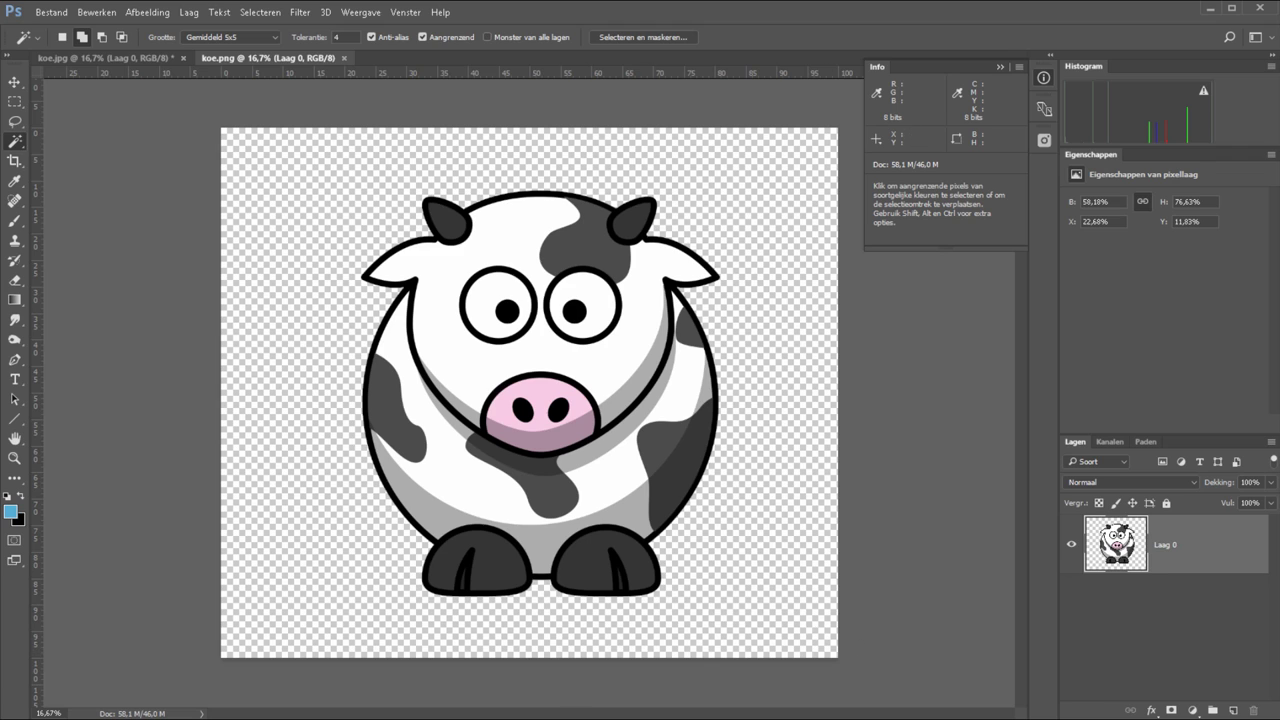
pyautogui.hotkey('alt', 'Tab')
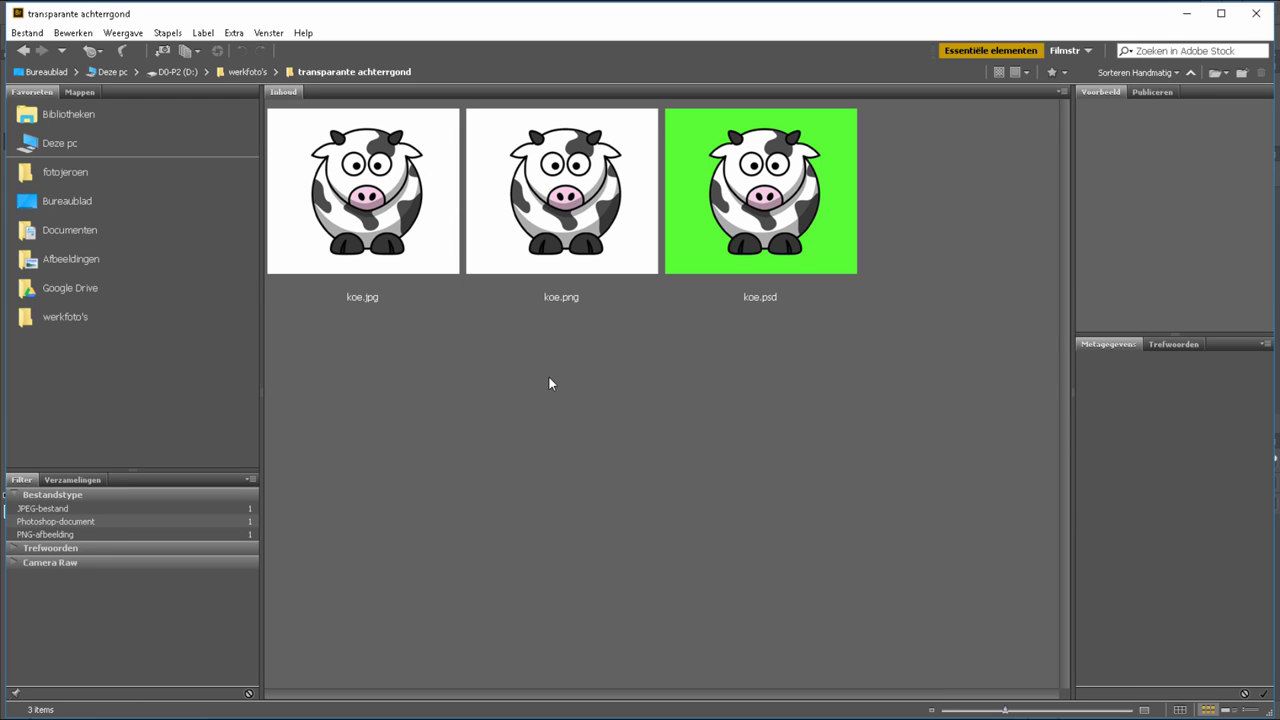